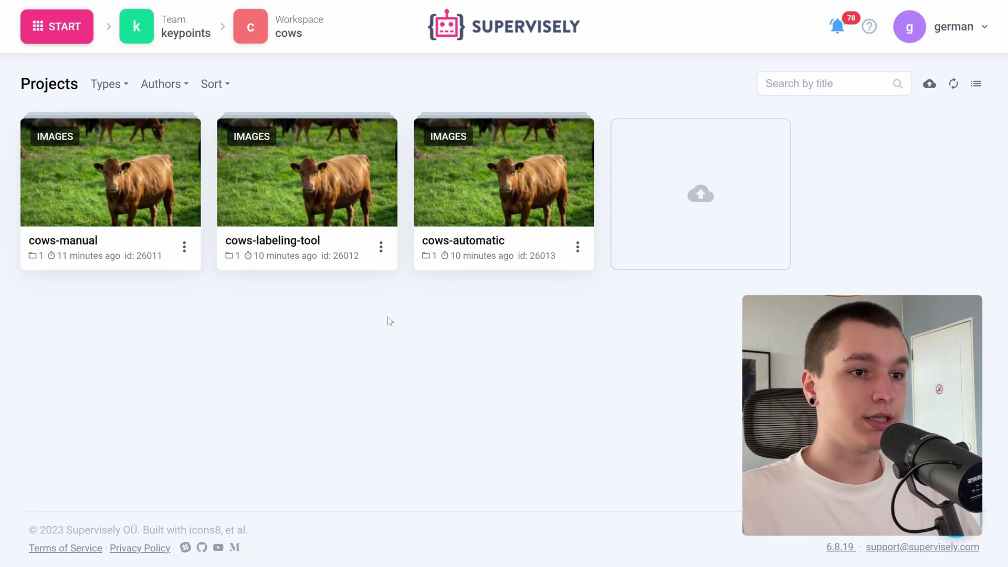
# - Open the cows-manual project and browse the cow photos in dataset ds0
pyautogui.click(72, 240)
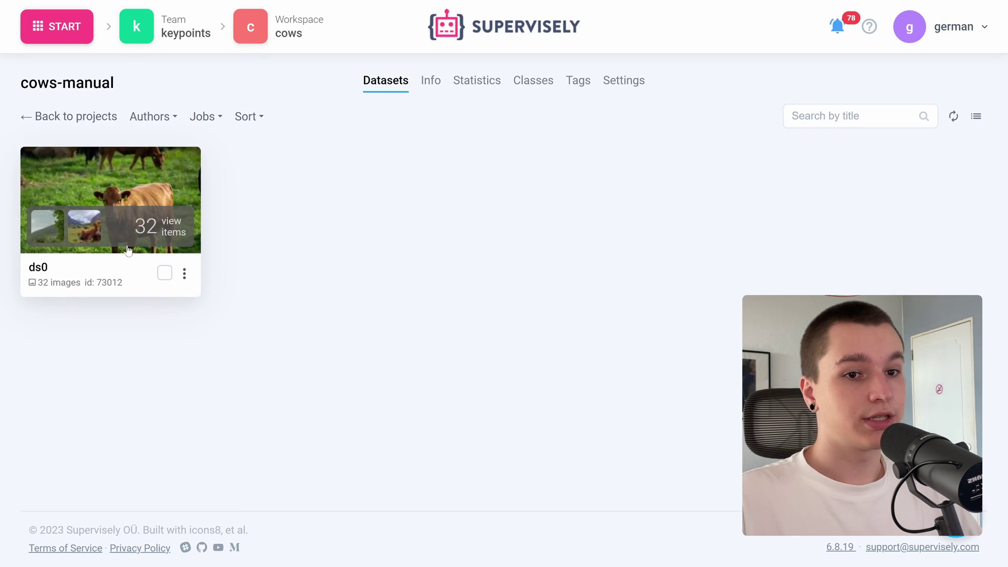
pyautogui.click(120, 232)
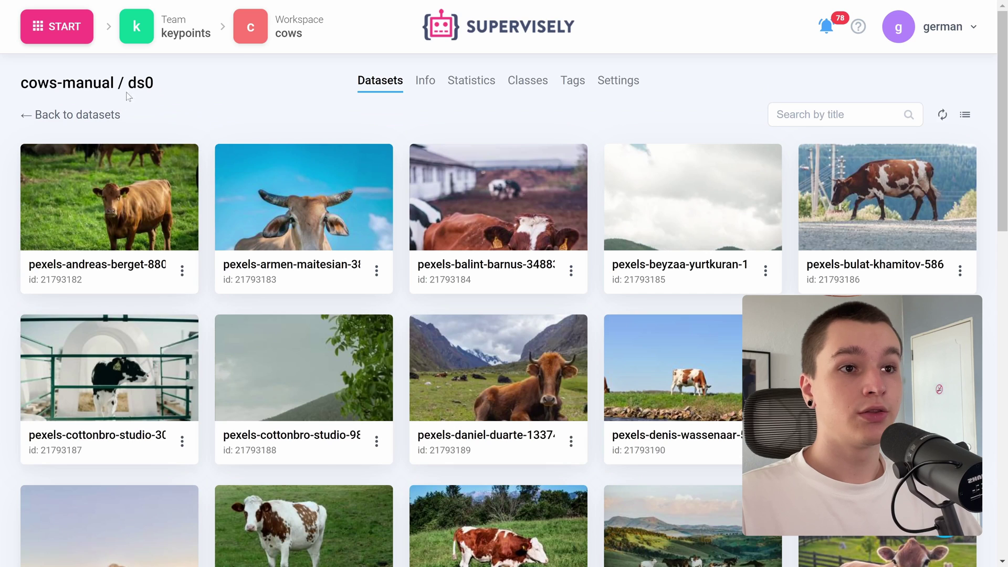
pyautogui.scroll(-4, 333, 160)
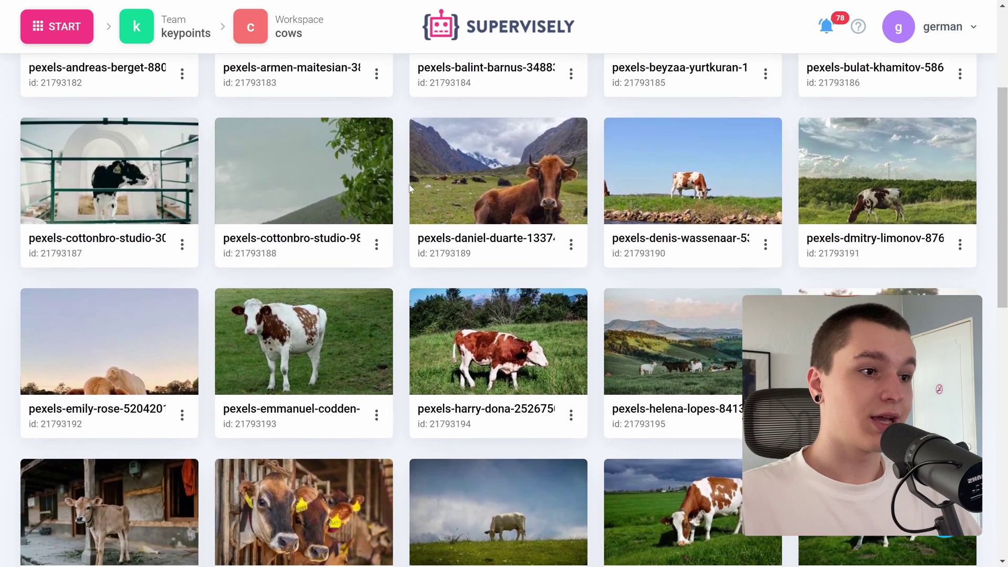
pyautogui.scroll(4, 409, 184)
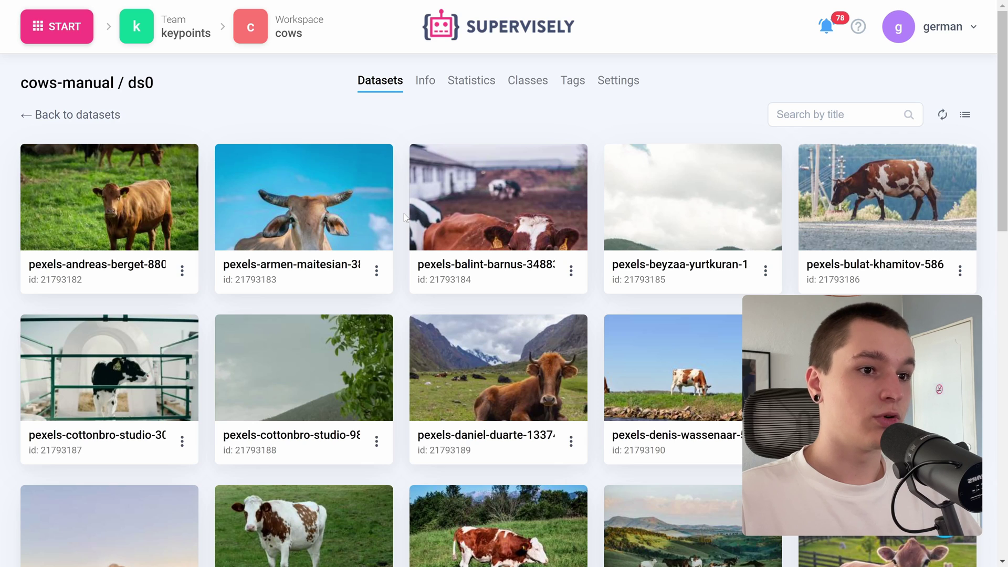
pyautogui.scroll(-3, 406, 217)
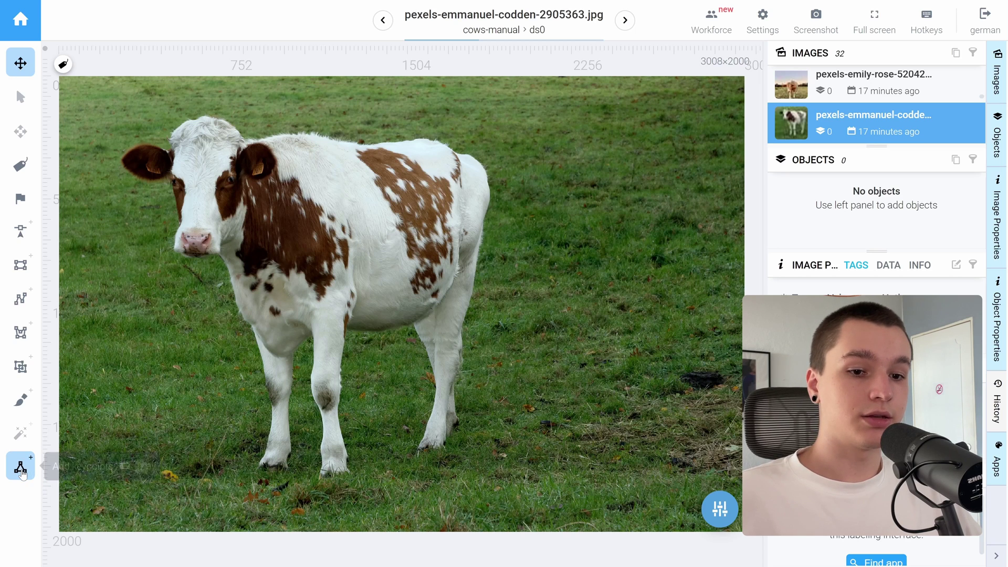
# - Choose the Keypoints tool on pexels-emmanuel-codden-2905363.jpg, bringing up the missing-class prompt
pyautogui.click(20, 467)
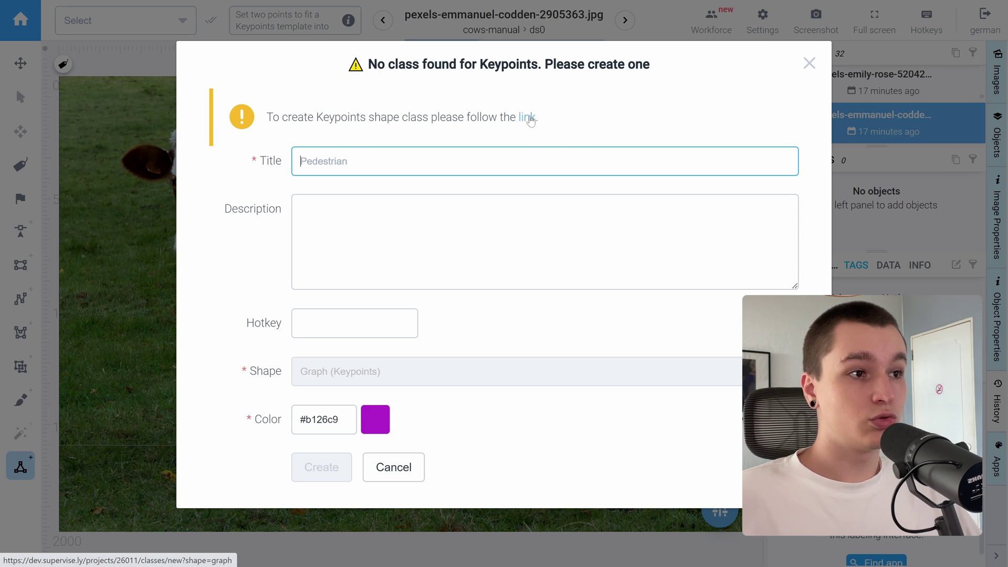
# - Start a new class for cows-manual with shape Graph (Keypoints)
pyautogui.click(526, 117)
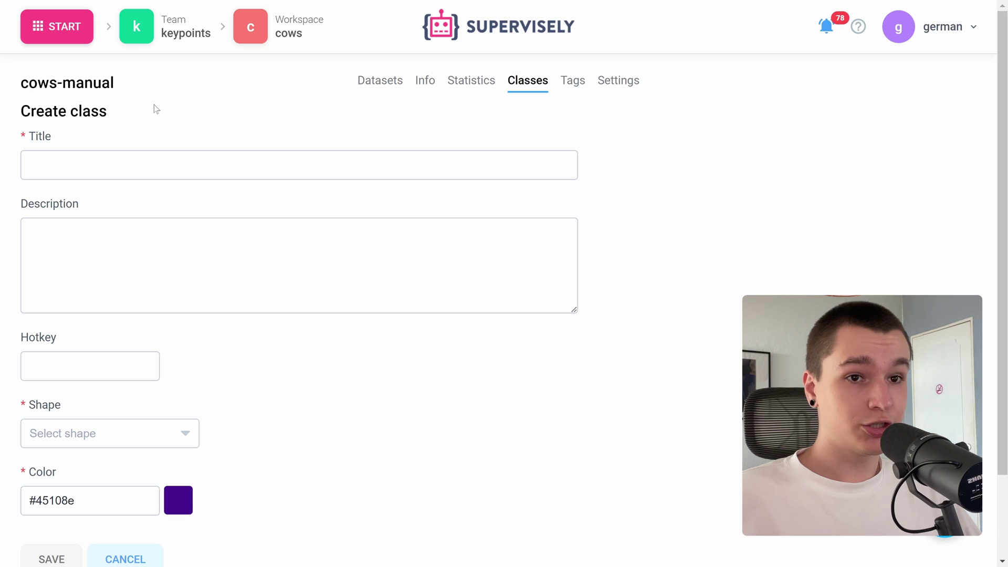
pyautogui.scroll(-2, 126, 189)
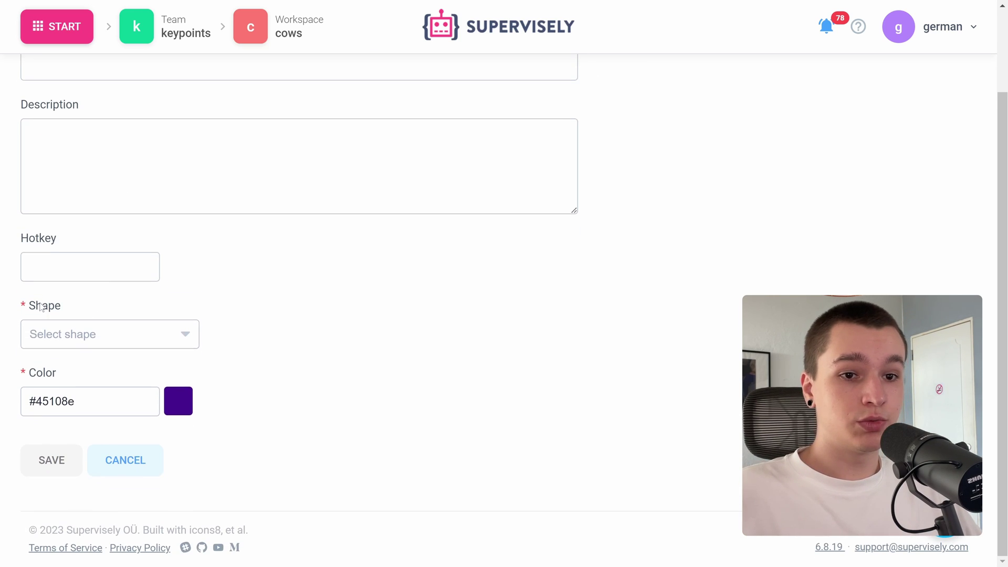
pyautogui.click(63, 334)
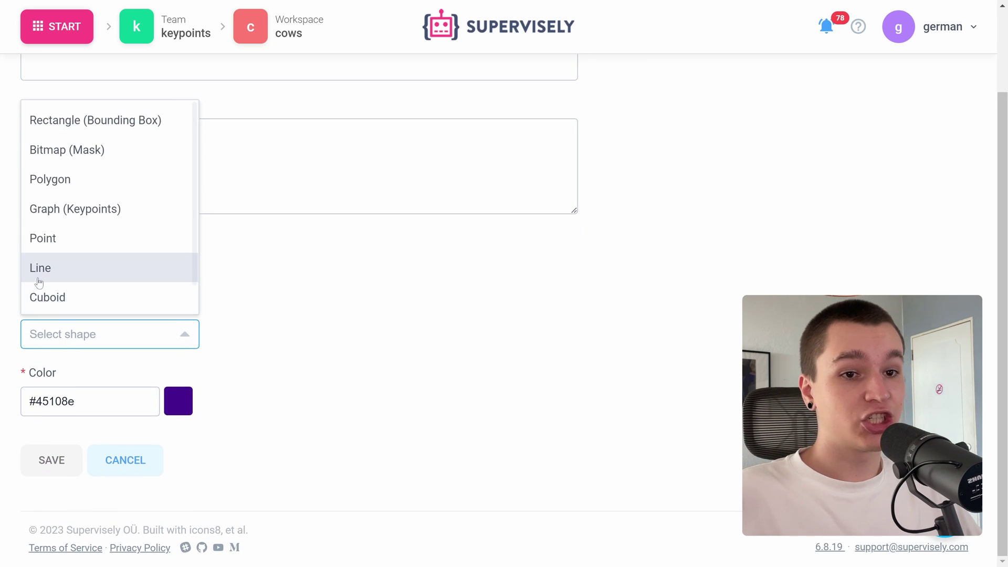
pyautogui.click(57, 211)
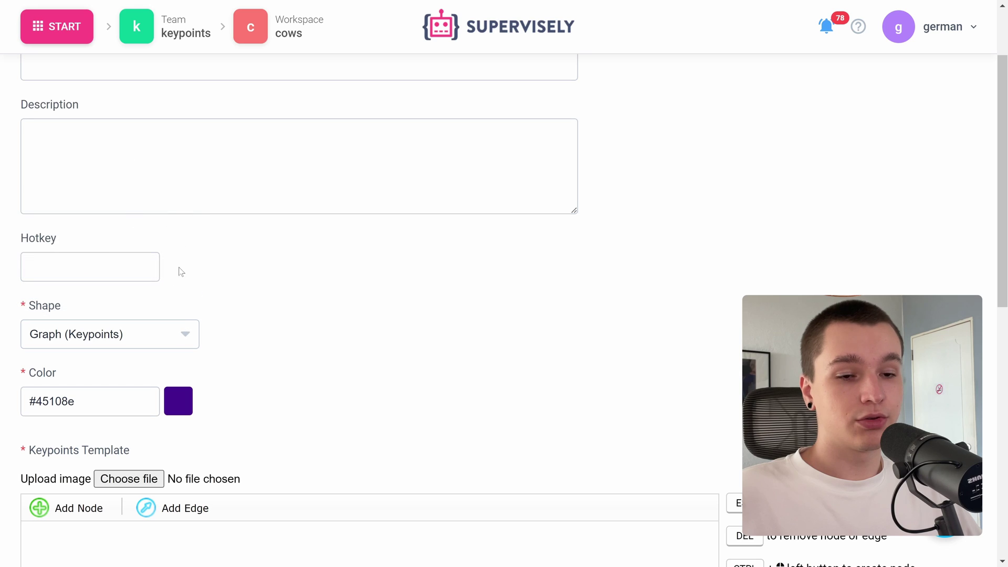
pyautogui.scroll(-1, 336, 330)
pyautogui.scroll(-2, 337, 330)
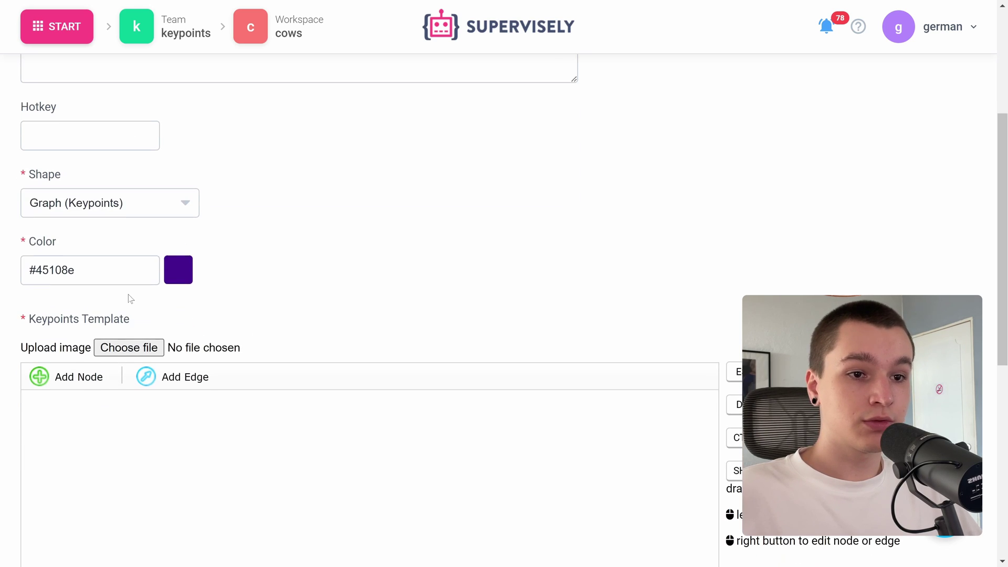
# - Set the class colour to red #F61626
pyautogui.click(176, 272)
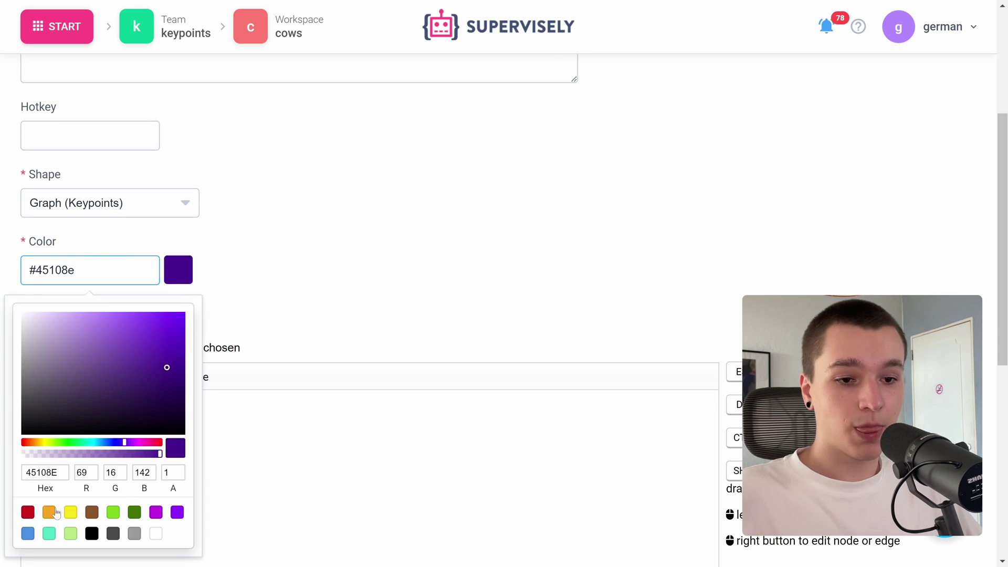
pyautogui.moveTo(137, 444); pyautogui.dragTo(160, 445)
pyautogui.moveTo(159, 355); pyautogui.dragTo(168, 320)
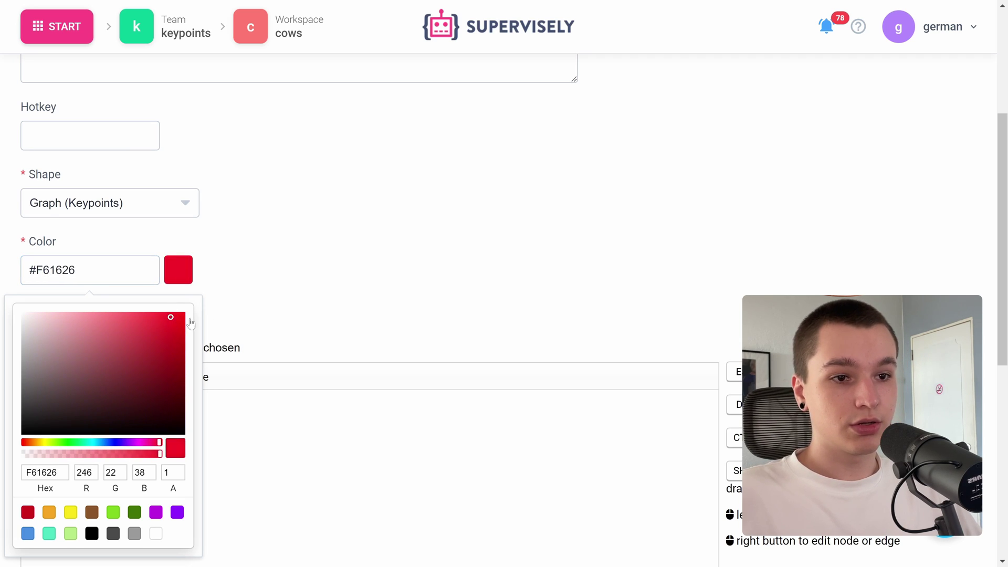
pyautogui.click(216, 350)
pyautogui.scroll(-3, 117, 322)
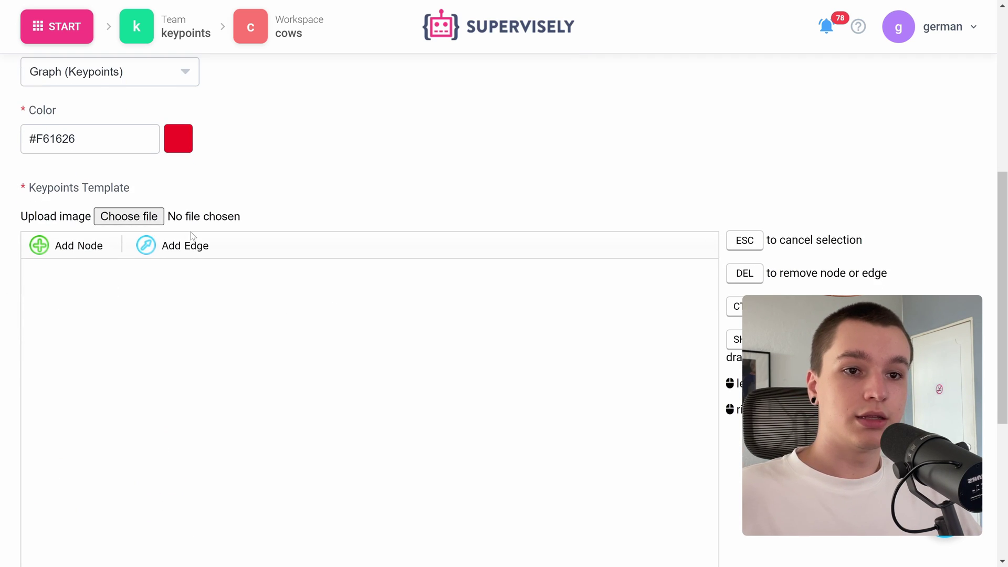
pyautogui.scroll(-2, 193, 233)
pyautogui.scroll(1, 193, 234)
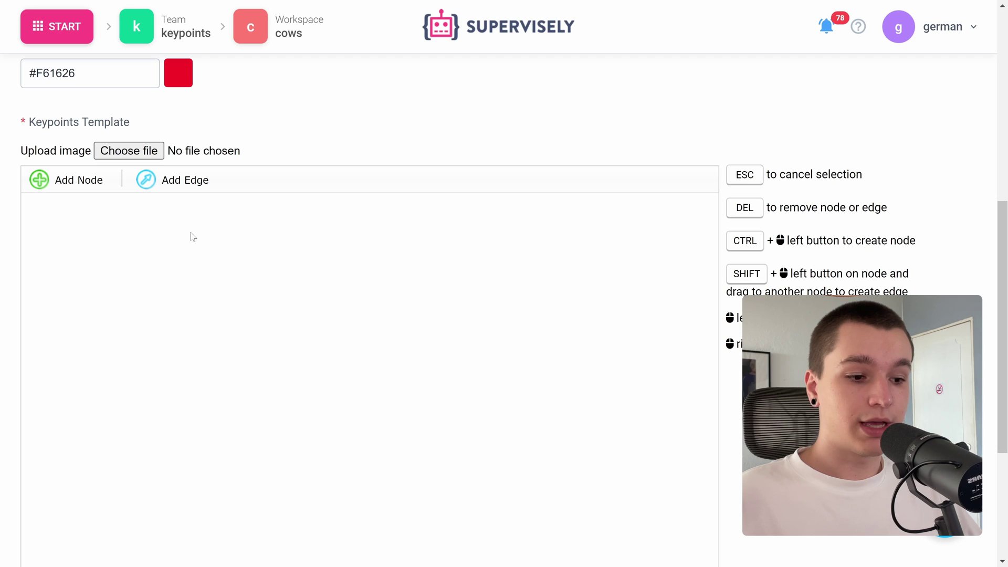
# - Load the cow photo pexels-andr…t-8808840.jpg as the keypoints template reference image
pyautogui.click(129, 151)
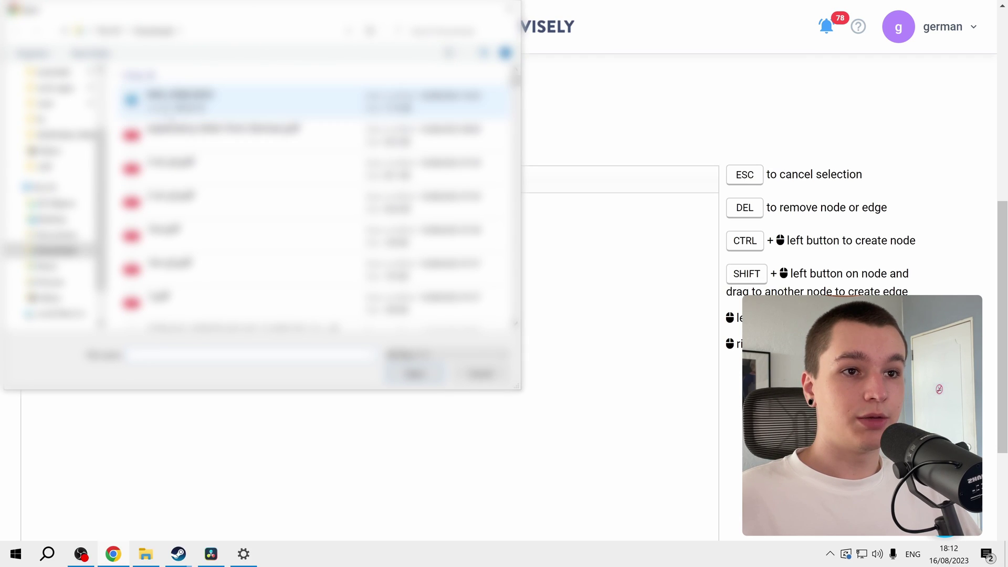
pyautogui.scroll(-5, 206, 142)
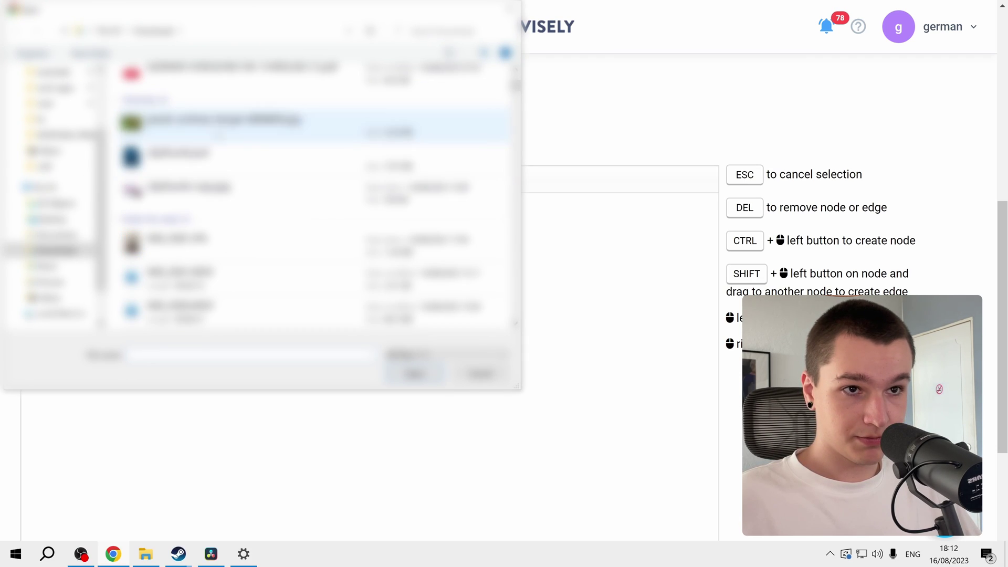
pyautogui.doubleClick(236, 139)
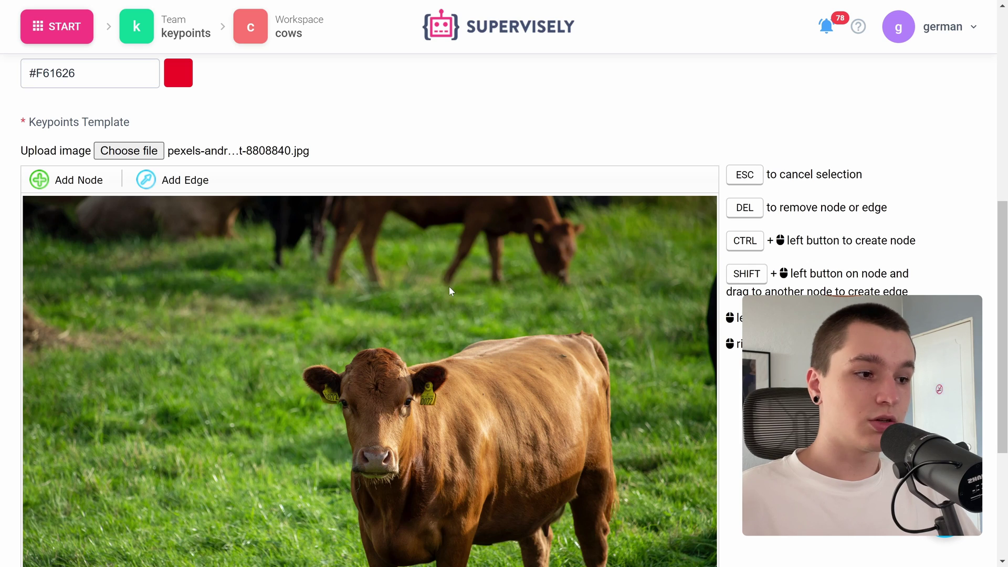
pyautogui.moveTo(1000, 254); pyautogui.dragTo(1001, 281)
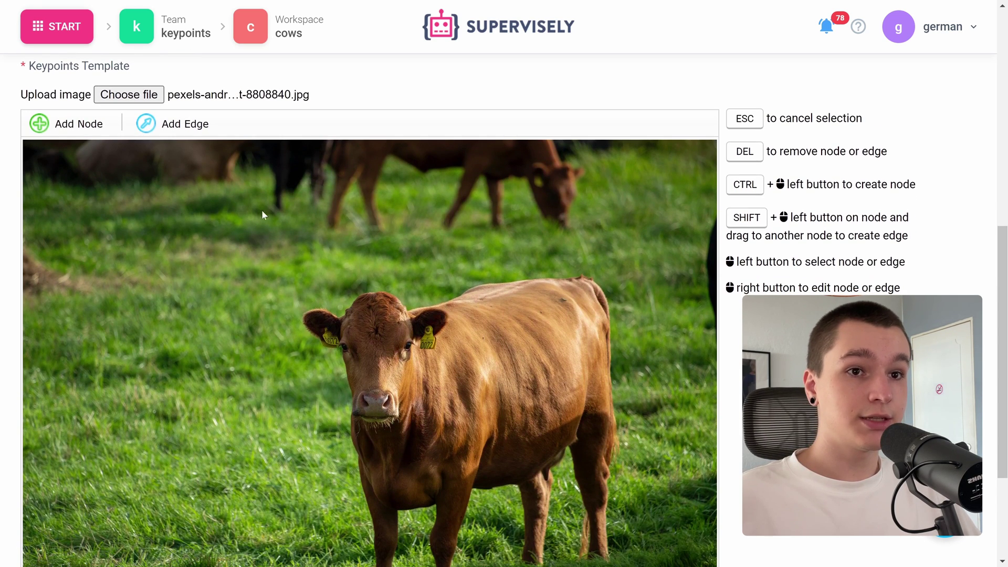
pyautogui.moveTo(1004, 275); pyautogui.dragTo(1005, 287)
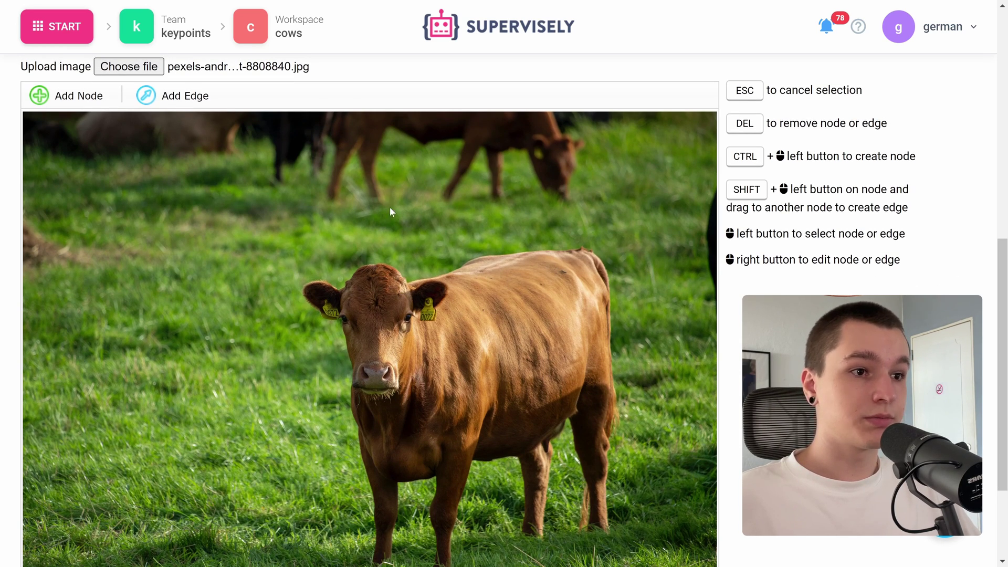
# - Place keypoint nodes on the cow in the template
pyautogui.click(79, 95)
pyautogui.click(352, 357)
pyautogui.click(383, 297)
pyautogui.click(551, 251)
# - Connect the keypoints with skeleton edges across head, body and legs down to node 17
pyautogui.click(66, 96)
pyautogui.click(185, 96)
pyautogui.moveTo(320, 298); pyautogui.dragTo(383, 298)
pyautogui.moveTo(384, 297); pyautogui.dragTo(351, 357)
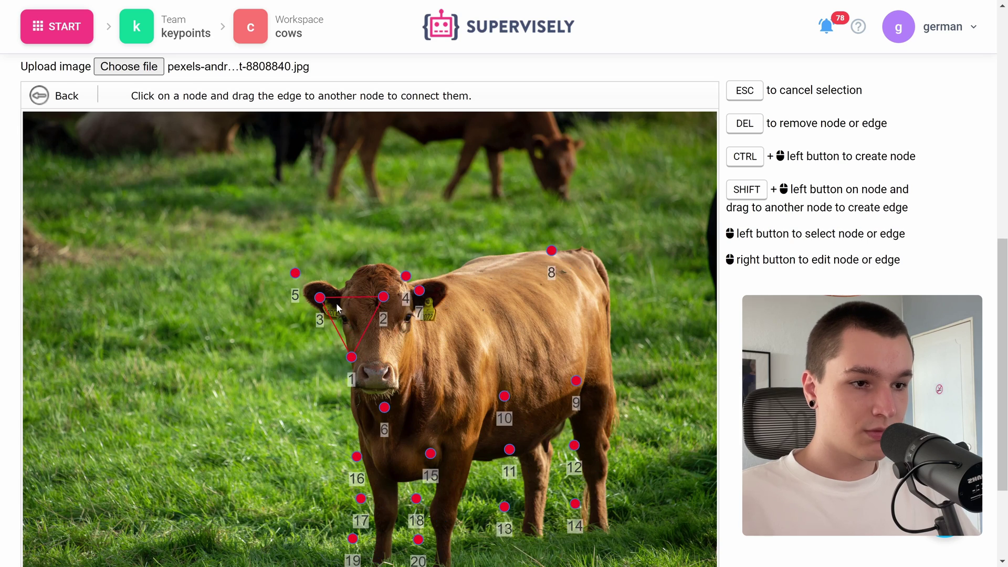
pyautogui.moveTo(407, 319); pyautogui.dragTo(575, 273)
pyautogui.moveTo(442, 313); pyautogui.dragTo(408, 430)
pyautogui.moveTo(575, 273); pyautogui.dragTo(527, 418)
pyautogui.moveTo(575, 273); pyautogui.dragTo(599, 404)
pyautogui.moveTo(527, 419); pyautogui.dragTo(533, 472)
pyautogui.moveTo(407, 430); pyautogui.dragTo(379, 479)
pyautogui.moveTo(380, 479); pyautogui.dragTo(386, 522)
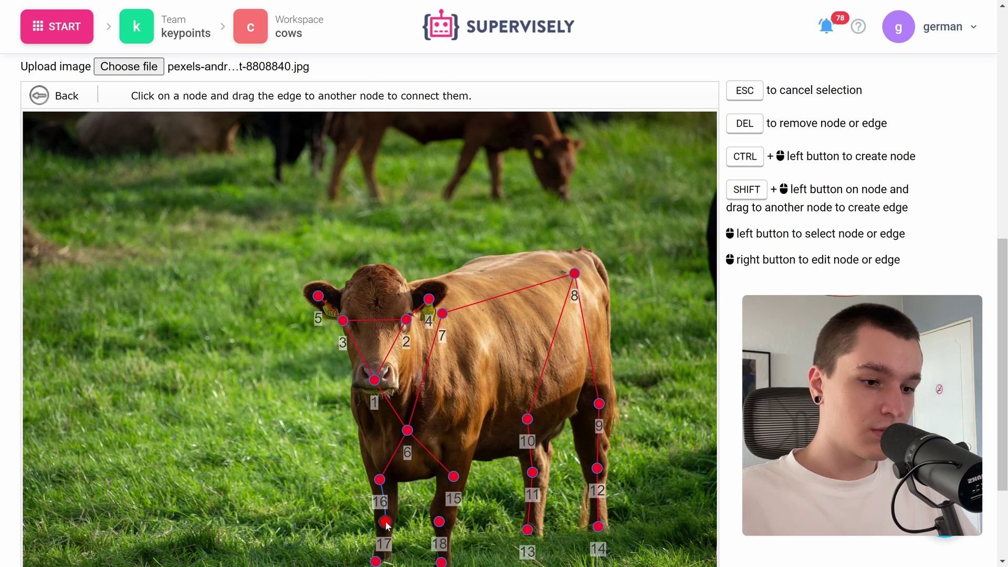
# - Name the keypoints class 'cow' and save it
pyautogui.scroll(9, 916, 186)
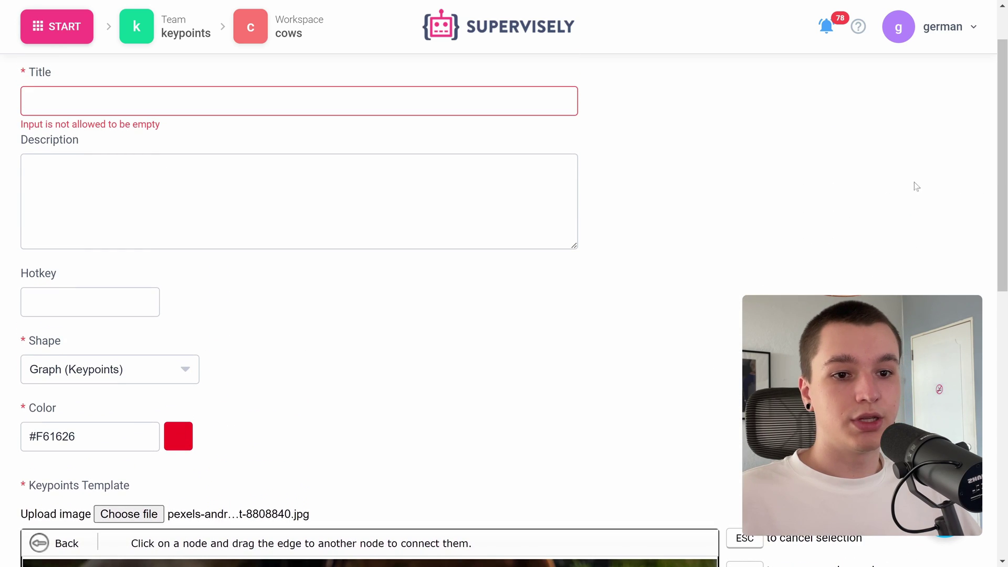
pyautogui.click(31, 101)
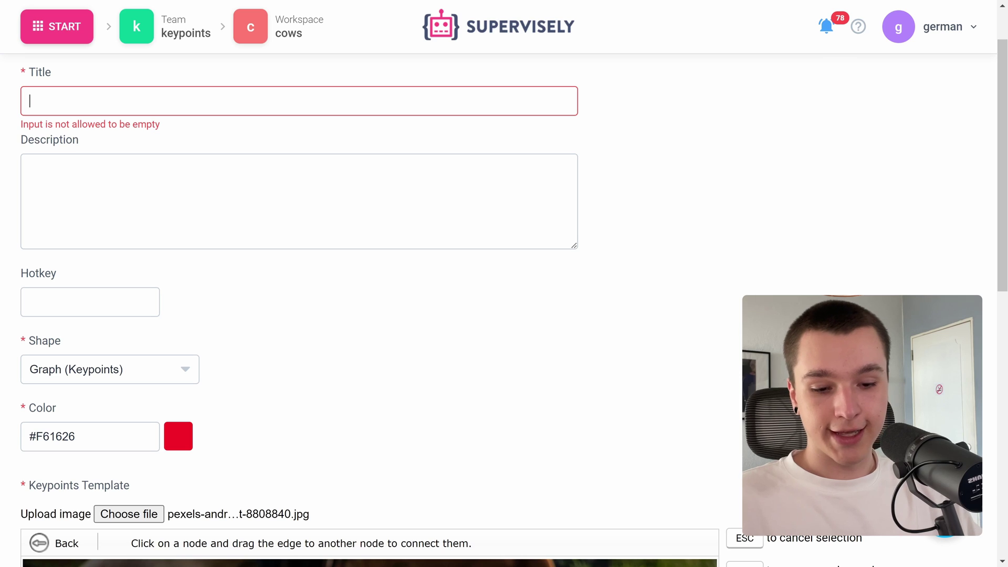
pyautogui.write('cow')
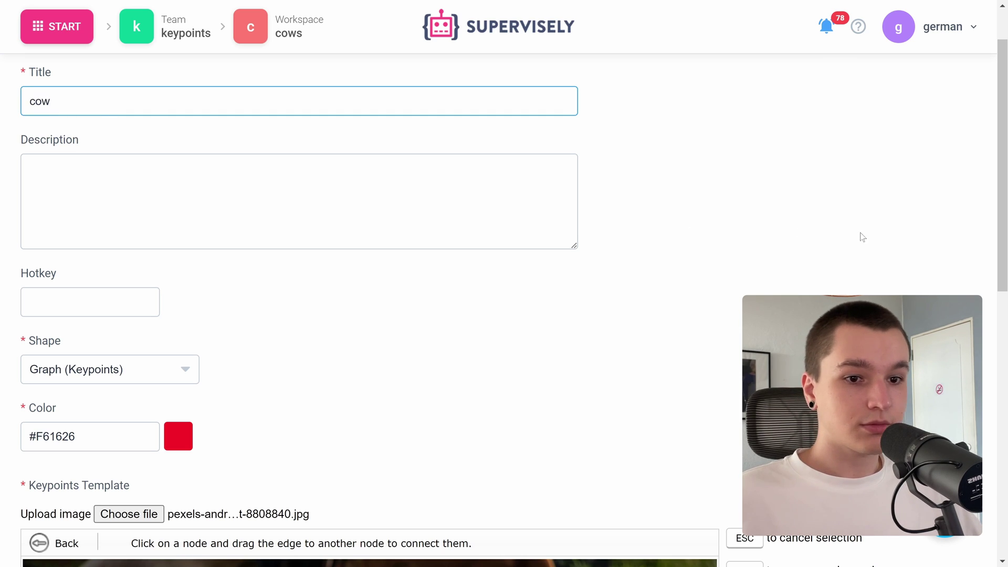
pyautogui.scroll(-7, 938, 240)
pyautogui.scroll(9, 937, 243)
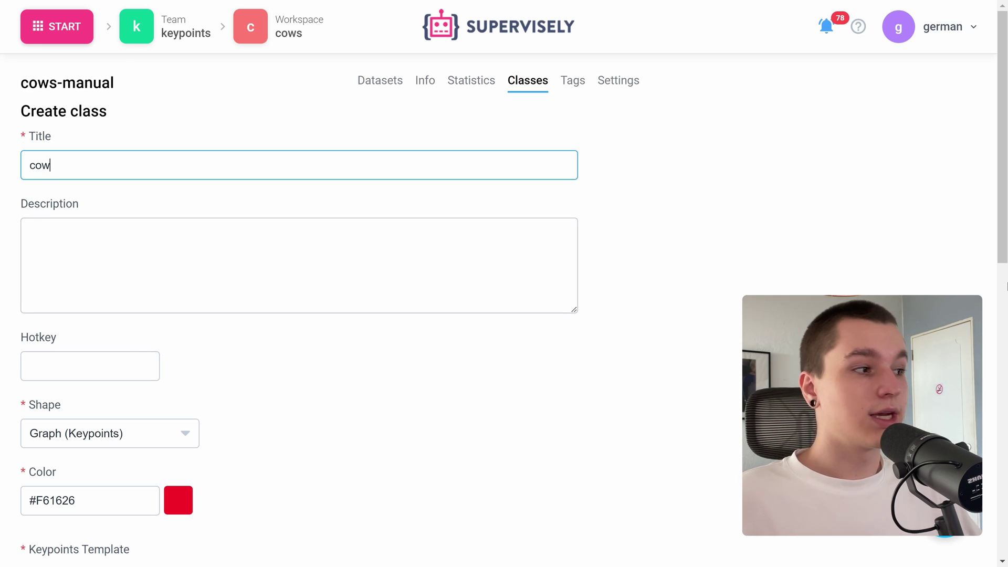
pyautogui.moveTo(1004, 237); pyautogui.dragTo(990, 544)
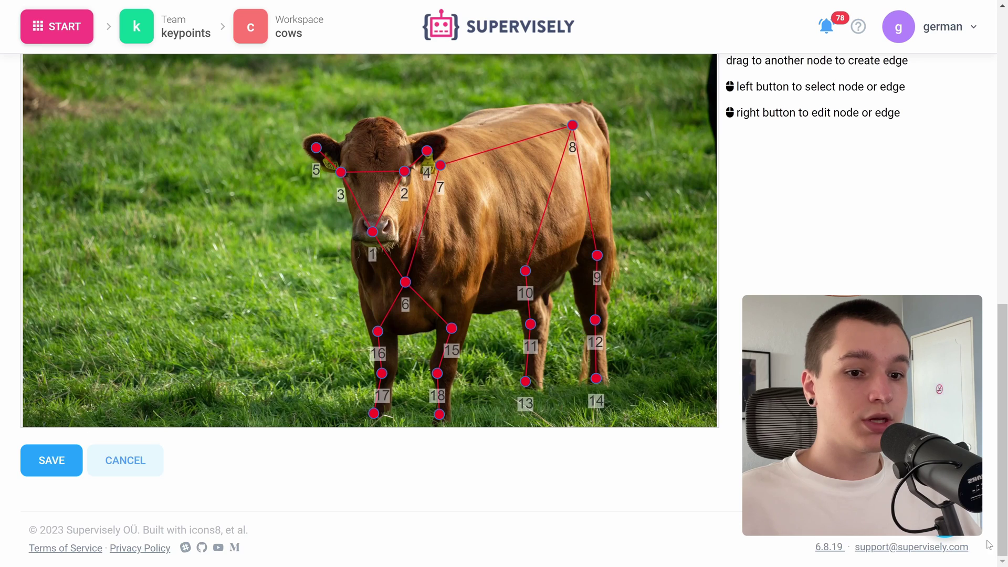
pyautogui.click(54, 461)
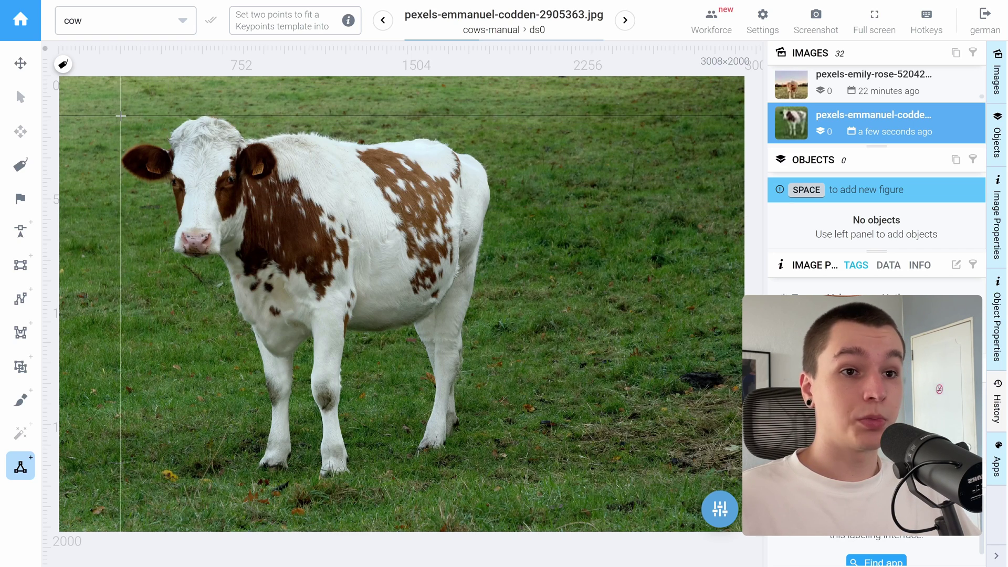
# - Fit the cow template with two points, then align keypoints 2, 3, 5 and body points
pyautogui.click(121, 114)
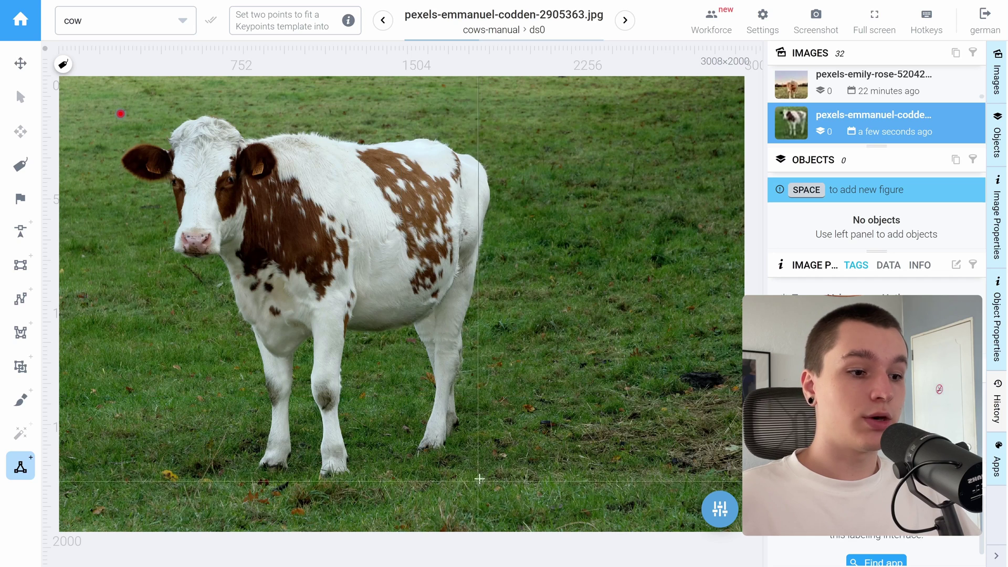
pyautogui.click(491, 480)
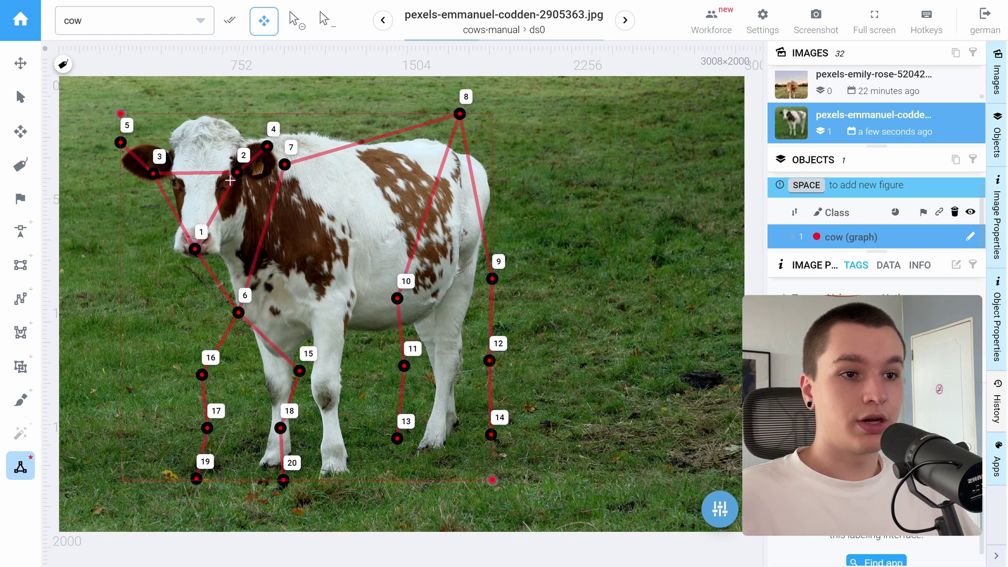
pyautogui.moveTo(230, 181); pyautogui.dragTo(230, 181)
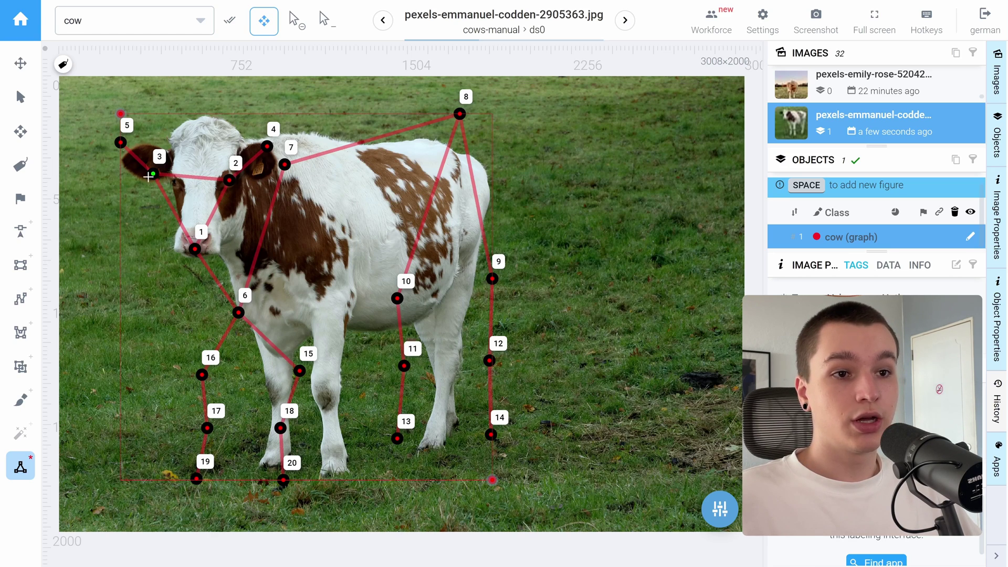
pyautogui.moveTo(150, 175); pyautogui.dragTo(175, 184)
pyautogui.moveTo(120, 142); pyautogui.dragTo(151, 163)
pyautogui.moveTo(267, 146); pyautogui.dragTo(257, 163)
pyautogui.moveTo(459, 113); pyautogui.dragTo(465, 173)
# - Move the hind leg keypoints and keypoints 6 and 7 onto the cow's legs, back and chest
pyautogui.moveTo(492, 278); pyautogui.dragTo(459, 304)
pyautogui.moveTo(491, 434); pyautogui.dragTo(432, 443)
pyautogui.moveTo(398, 299); pyautogui.dragTo(425, 314)
pyautogui.moveTo(238, 312); pyautogui.dragTo(289, 304)
pyautogui.moveTo(285, 164); pyautogui.dragTo(310, 179)
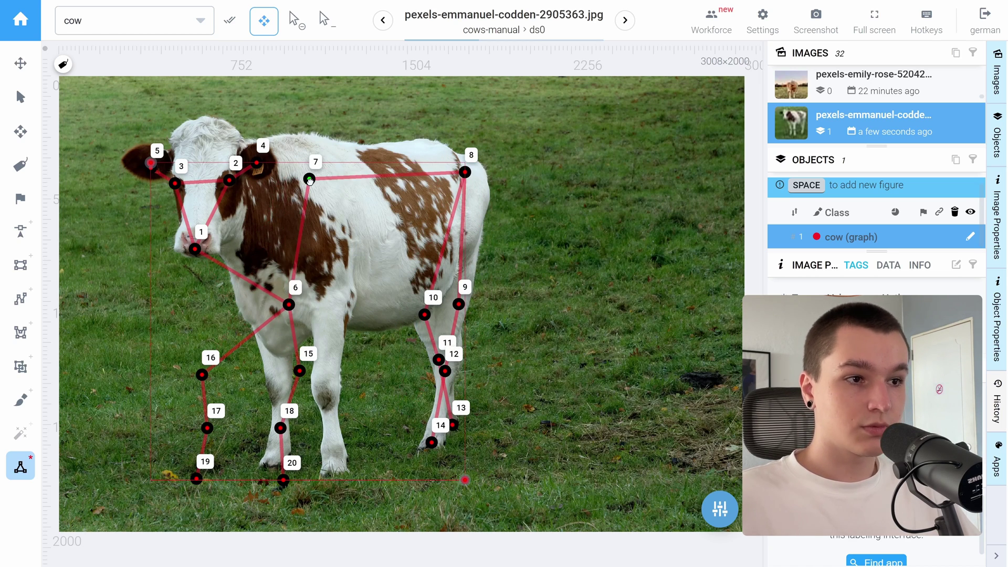
pyautogui.moveTo(288, 305); pyautogui.dragTo(269, 265)
# - Move the front leg keypoints onto the cow's legs and hooves
pyautogui.moveTo(202, 375); pyautogui.dragTo(273, 358)
pyautogui.moveTo(208, 428); pyautogui.dragTo(279, 384)
pyautogui.moveTo(197, 478); pyautogui.dragTo(272, 460)
pyautogui.moveTo(300, 371); pyautogui.dragTo(332, 301)
pyautogui.moveTo(281, 428); pyautogui.dragTo(325, 401)
pyautogui.moveTo(283, 480); pyautogui.dragTo(332, 466)
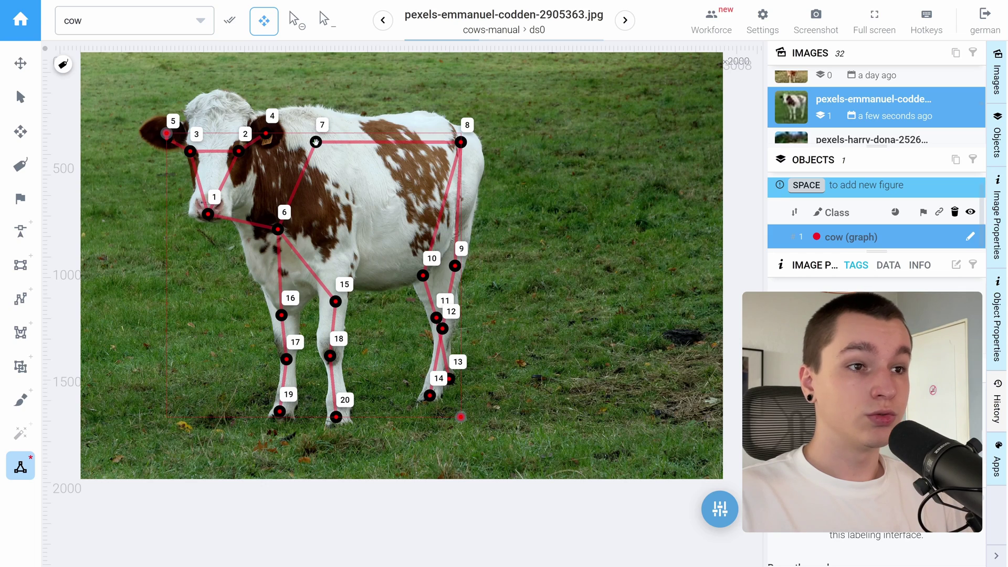
# - Nudge keypoint 7 onto the cow's back and remove keypoint 11 from the skeleton
pyautogui.moveTo(315, 142); pyautogui.dragTo(312, 143)
pyautogui.press('2')
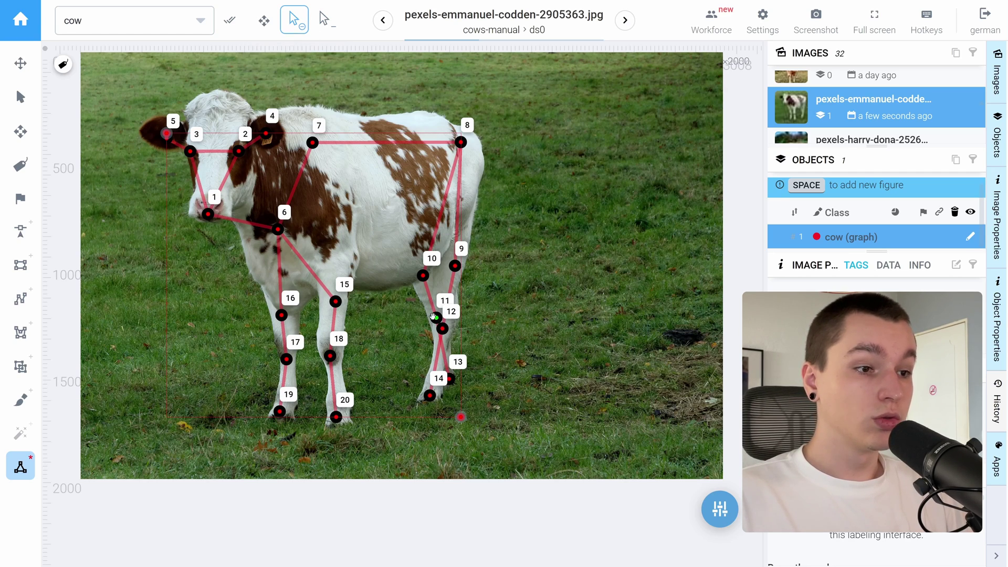
pyautogui.scroll(-1, 444, 294)
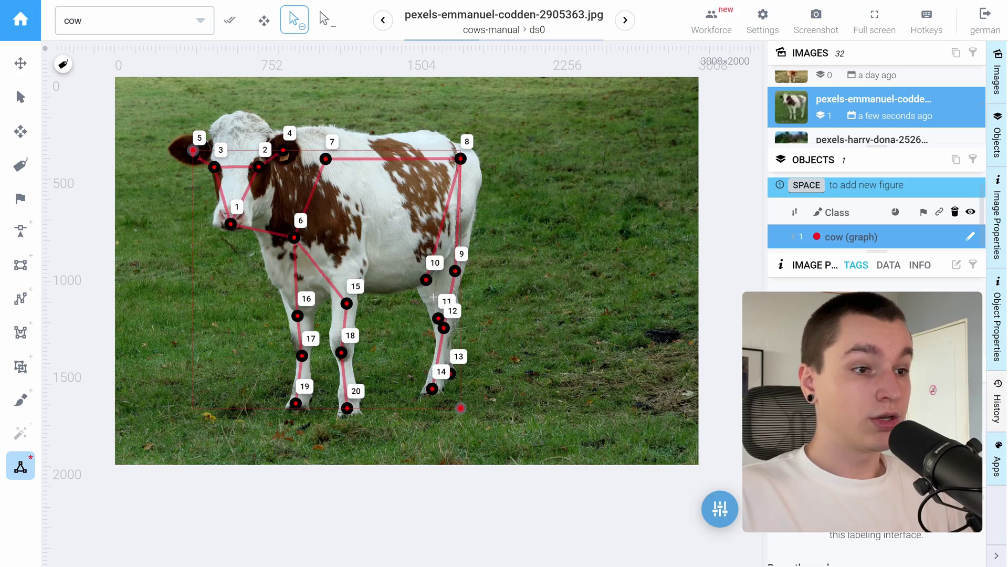
pyautogui.scroll(3, 434, 298)
pyautogui.scroll(-1, 432, 297)
pyautogui.scroll(-4, 432, 297)
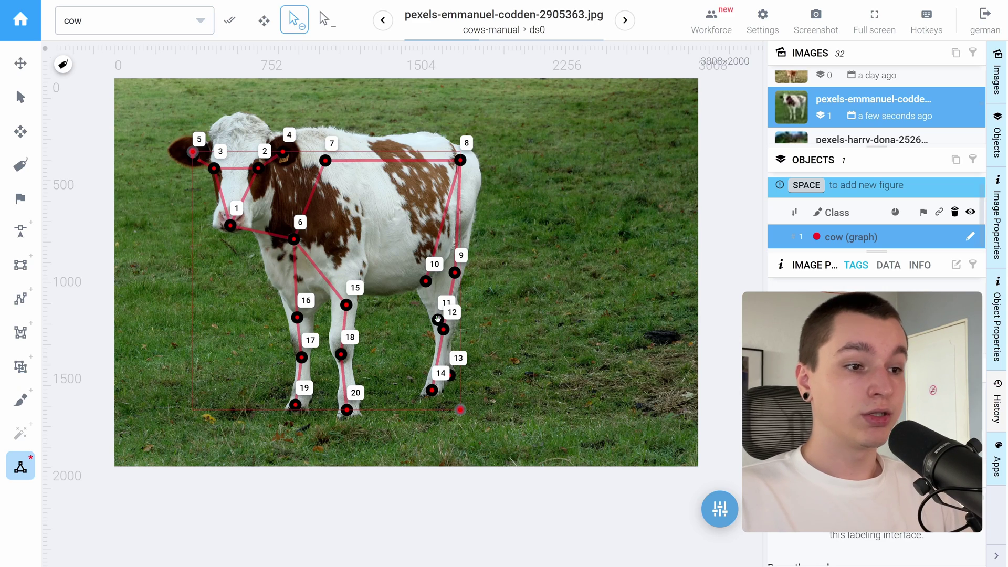
pyautogui.click(324, 20)
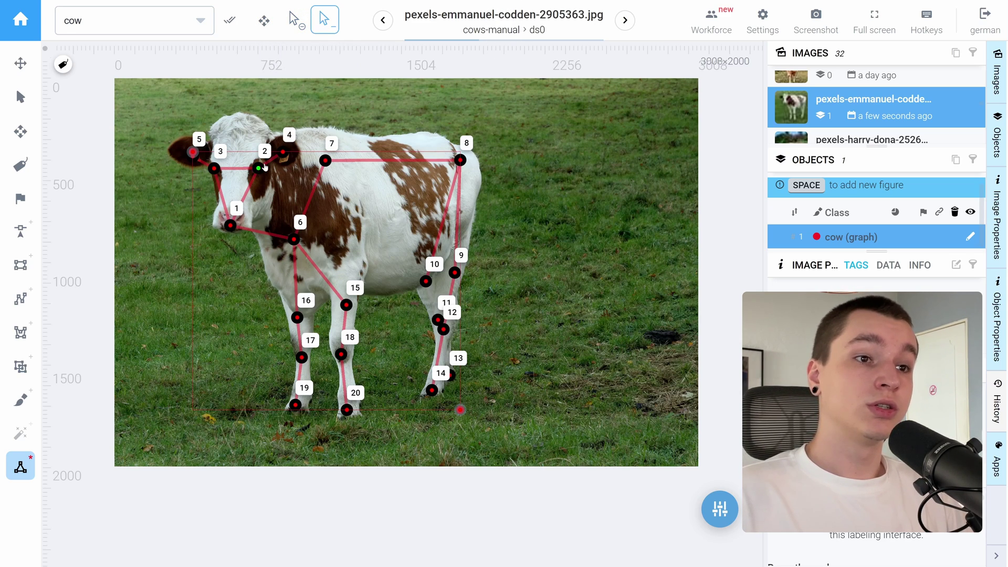
pyautogui.click(437, 319)
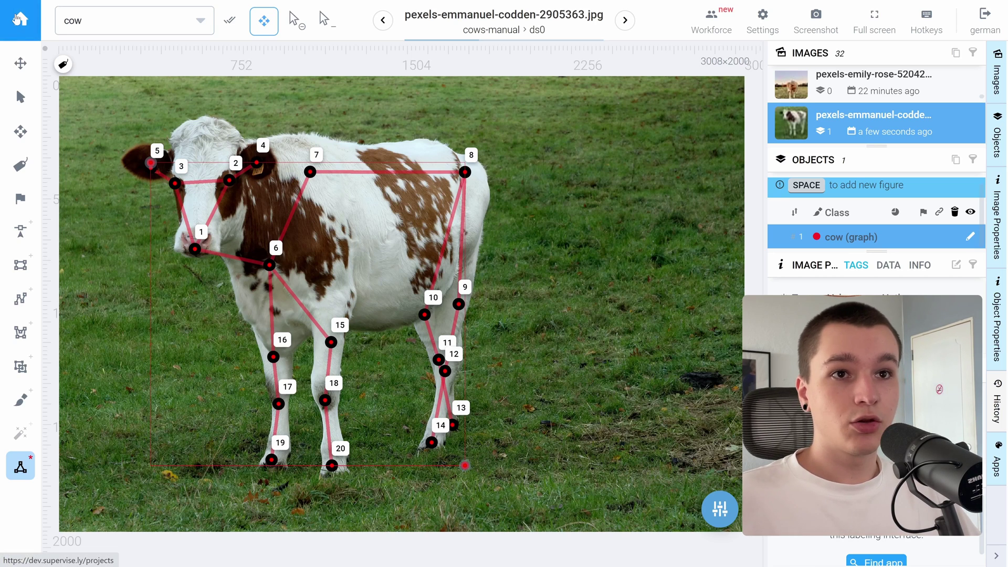
# - Filter the Neural Networks app catalogue to Pose Estimation (Keypoints) and locate the Serve apps
pyautogui.click(20, 19)
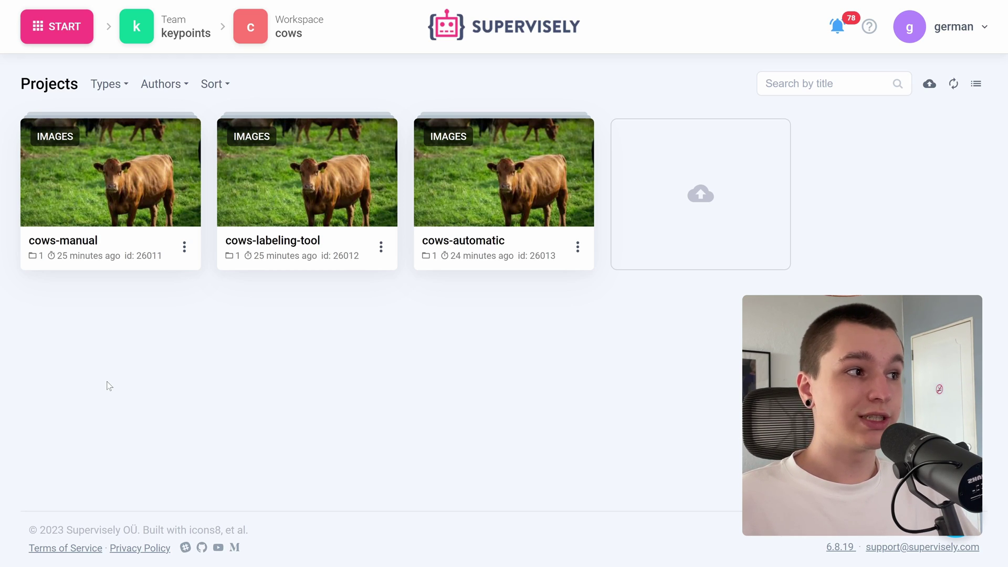
pyautogui.click(74, 31)
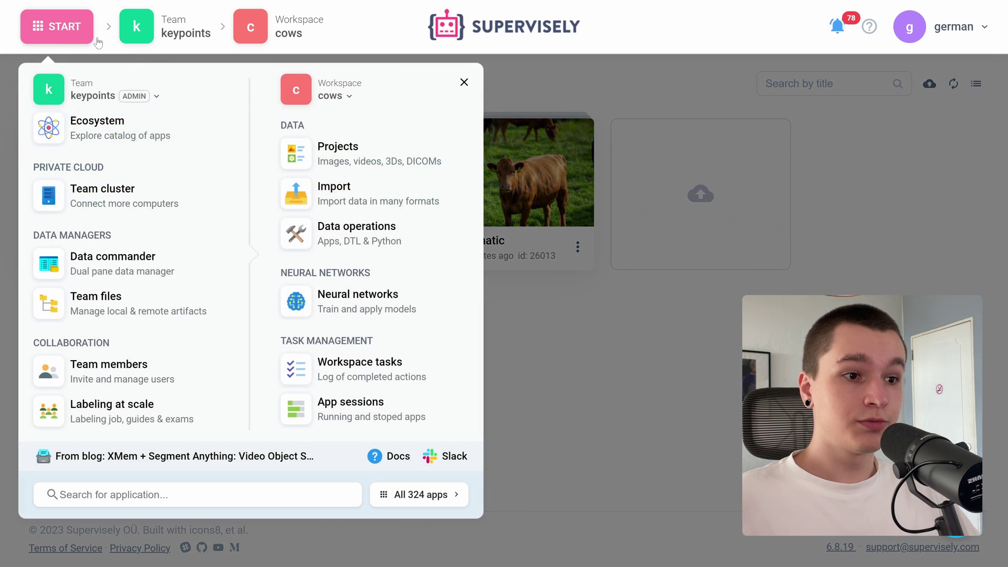
pyautogui.click(385, 294)
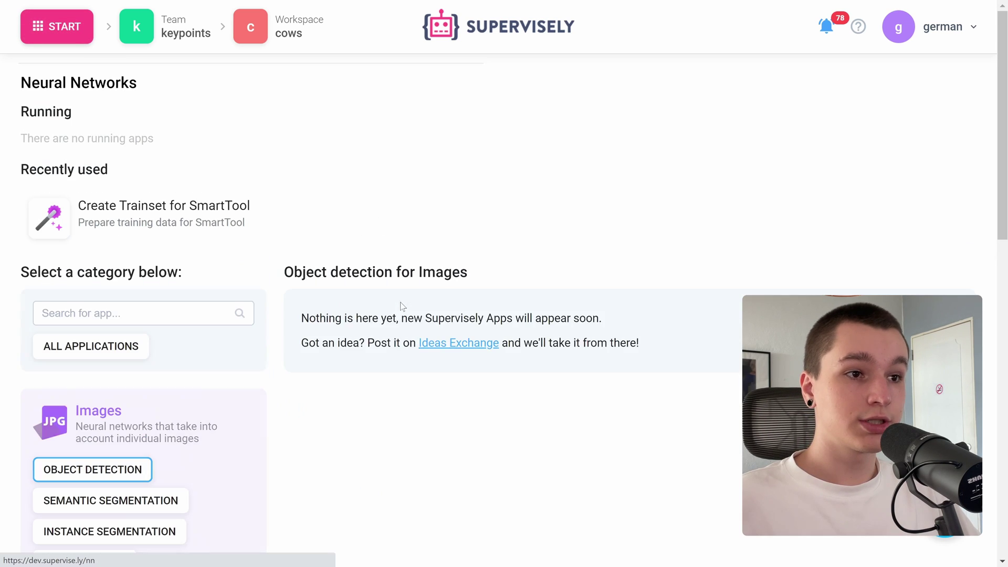
pyautogui.scroll(-5, 263, 247)
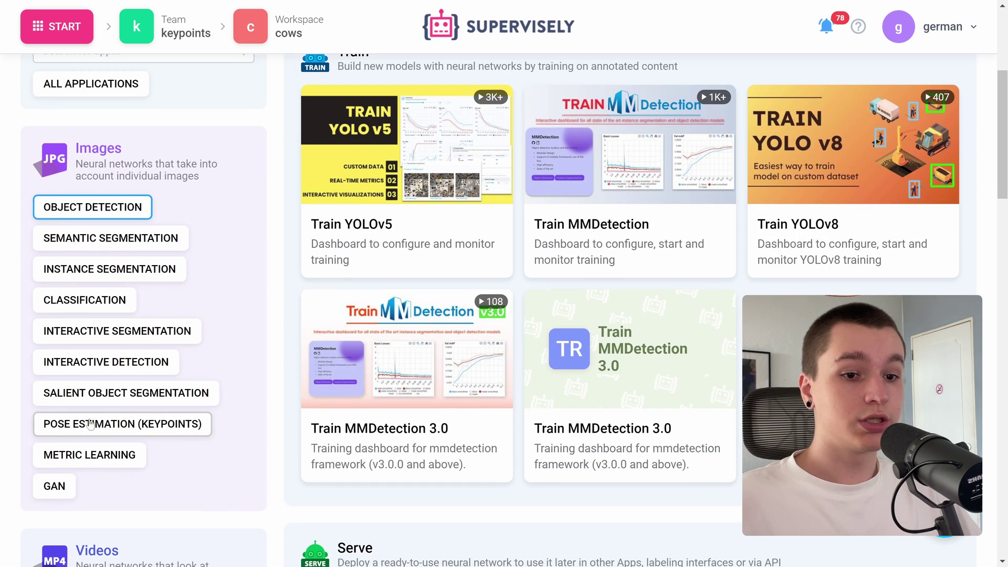
pyautogui.click(111, 423)
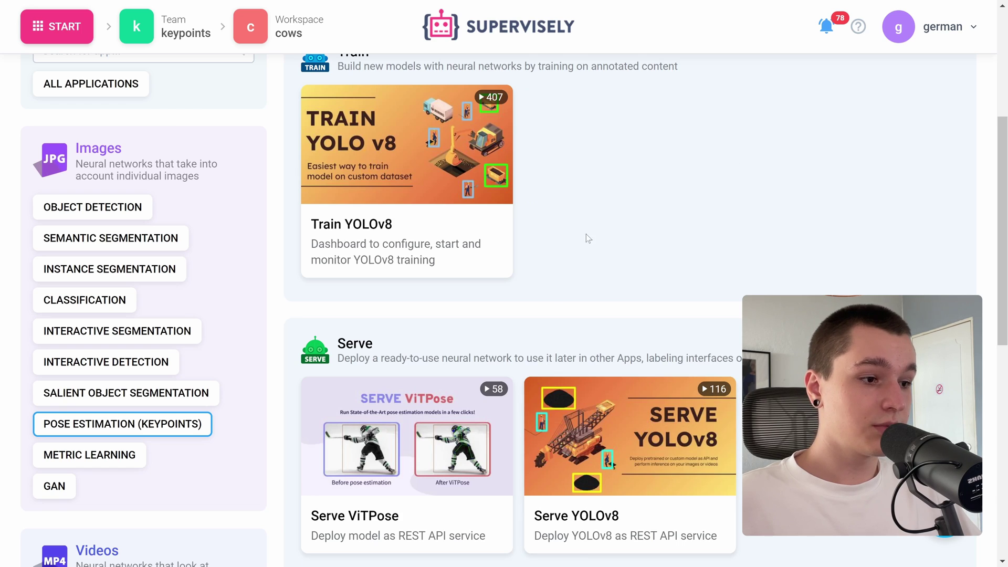
pyautogui.scroll(-1, 572, 221)
pyautogui.scroll(-1, 571, 217)
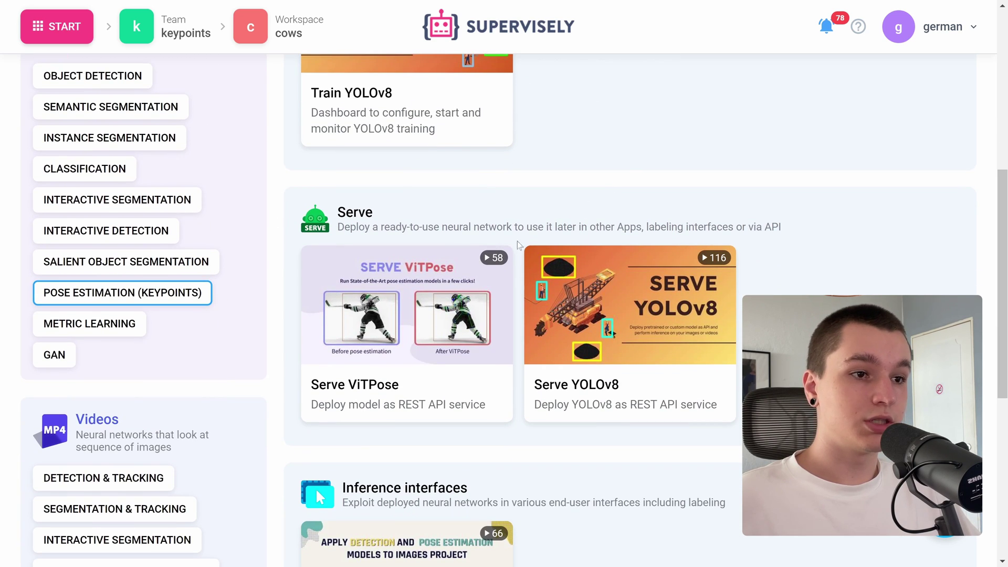
pyautogui.moveTo(415, 374)
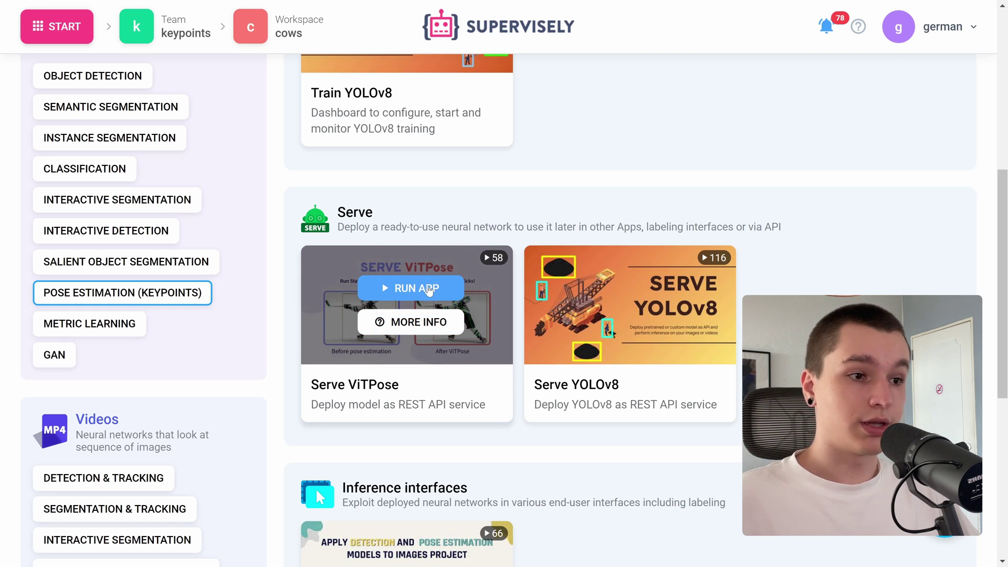
# - Launch the Serve ViTPose app on the RTX A5000 agent
pyautogui.click(423, 286)
pyautogui.click(361, 209)
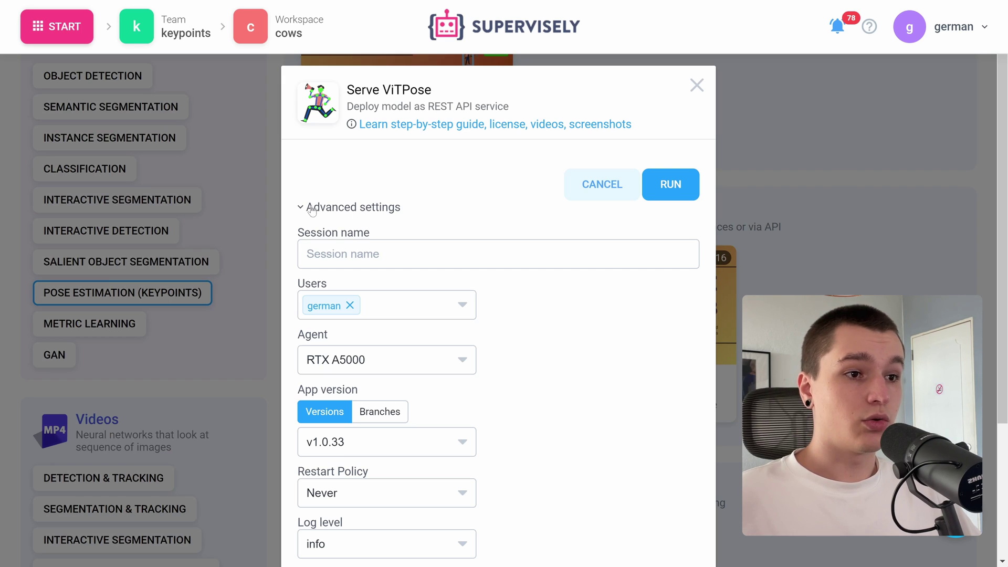
pyautogui.click(405, 365)
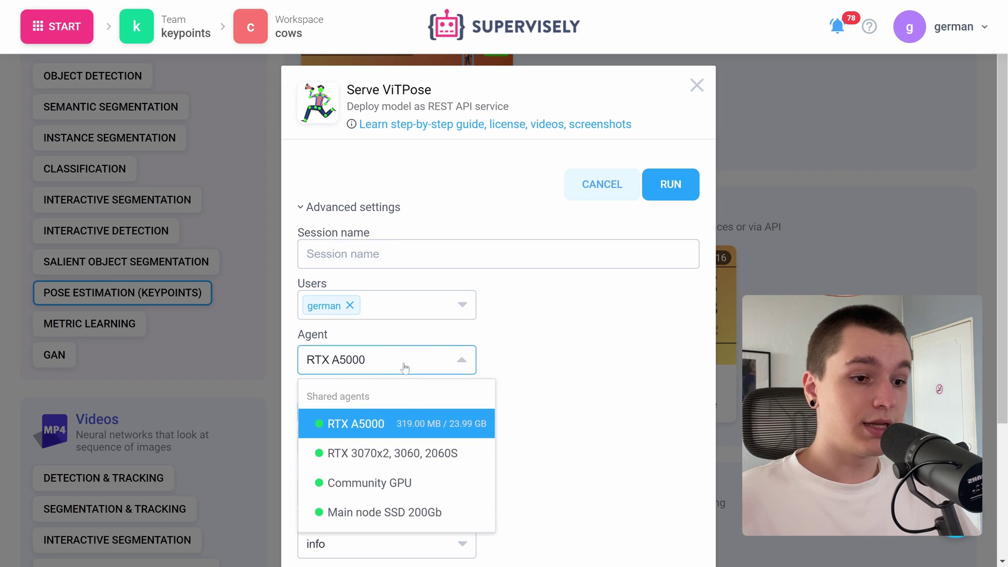
pyautogui.click(405, 424)
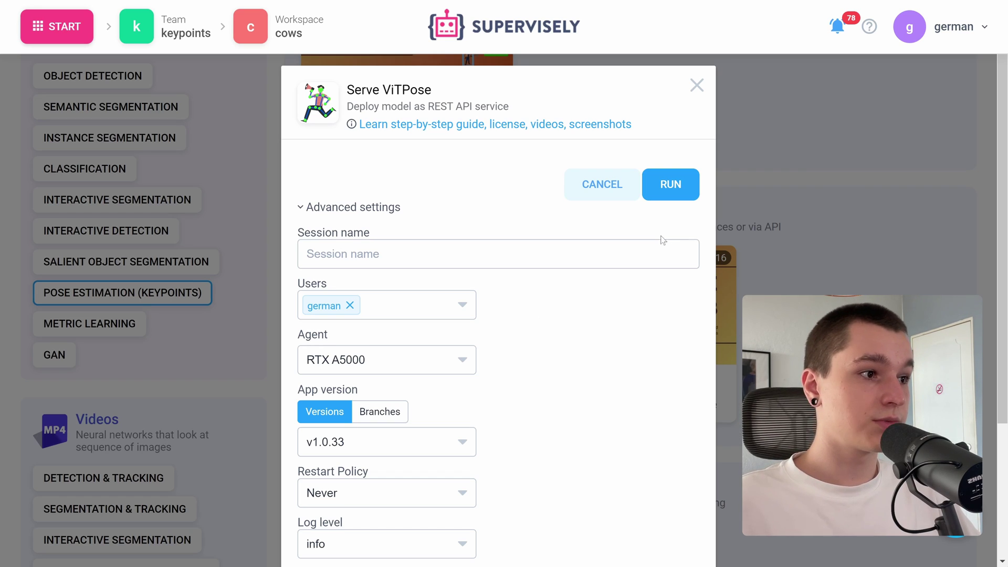
pyautogui.click(683, 185)
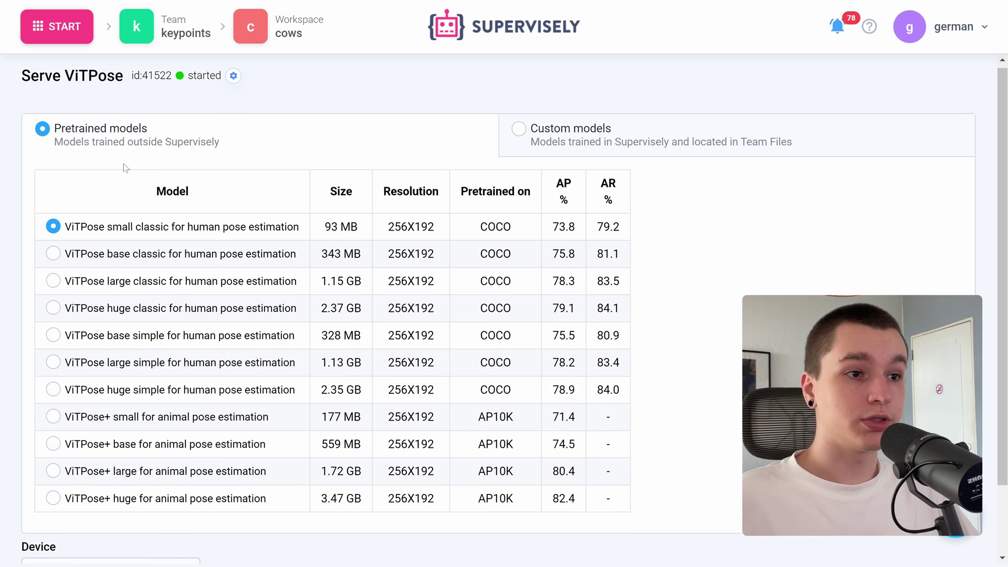
# - Serve the ViTPose+ large animal pose estimation model on CUDA:0
pyautogui.scroll(-2, 59, 167)
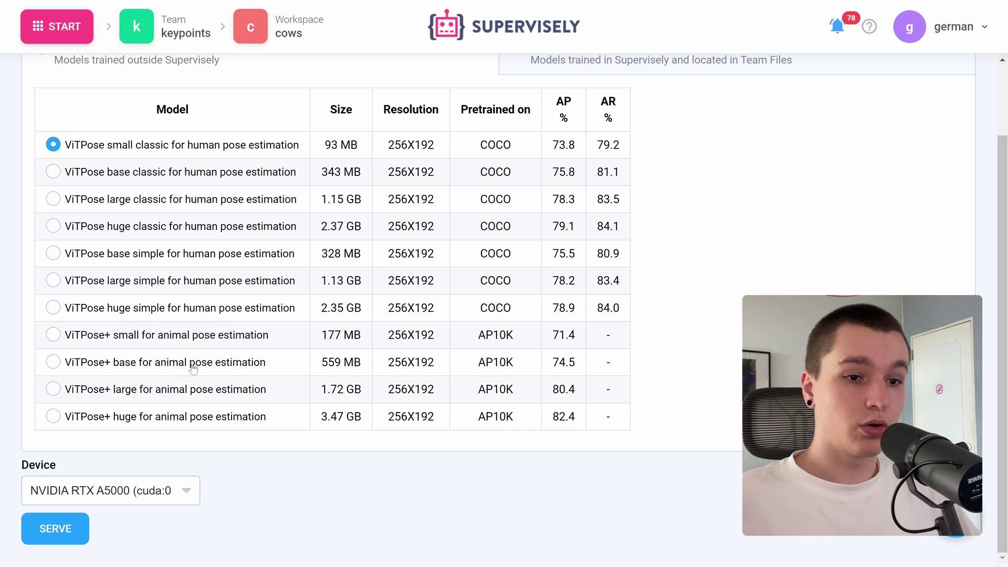
pyautogui.click(130, 389)
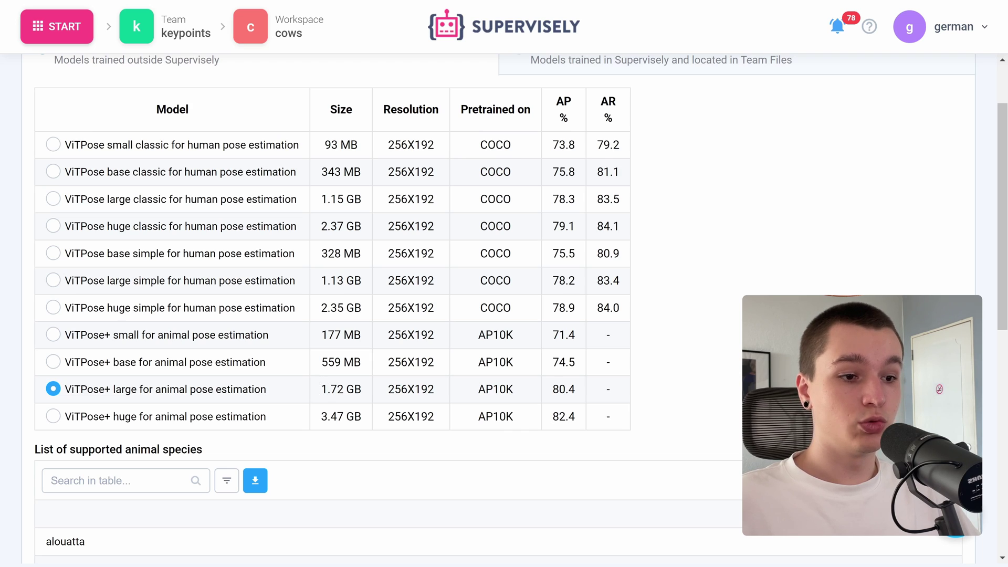
pyautogui.scroll(-5, 250, 158)
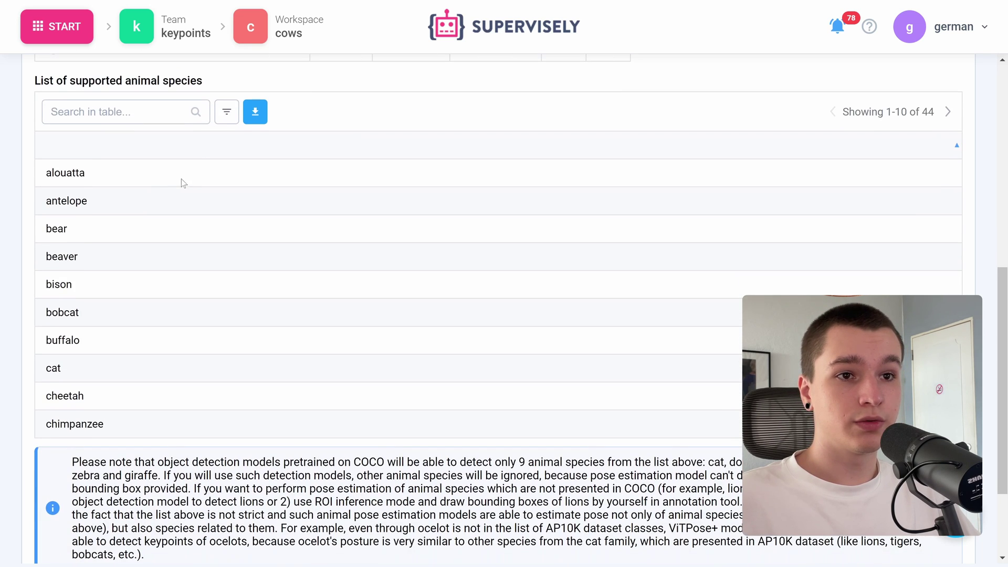
pyautogui.scroll(-1, 180, 185)
pyautogui.scroll(-3, 135, 277)
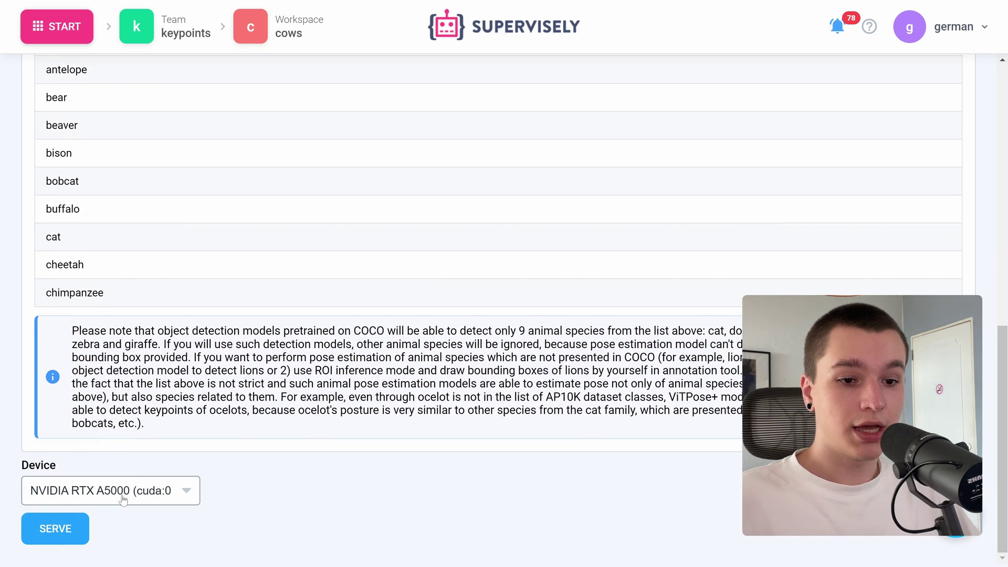
pyautogui.click(51, 529)
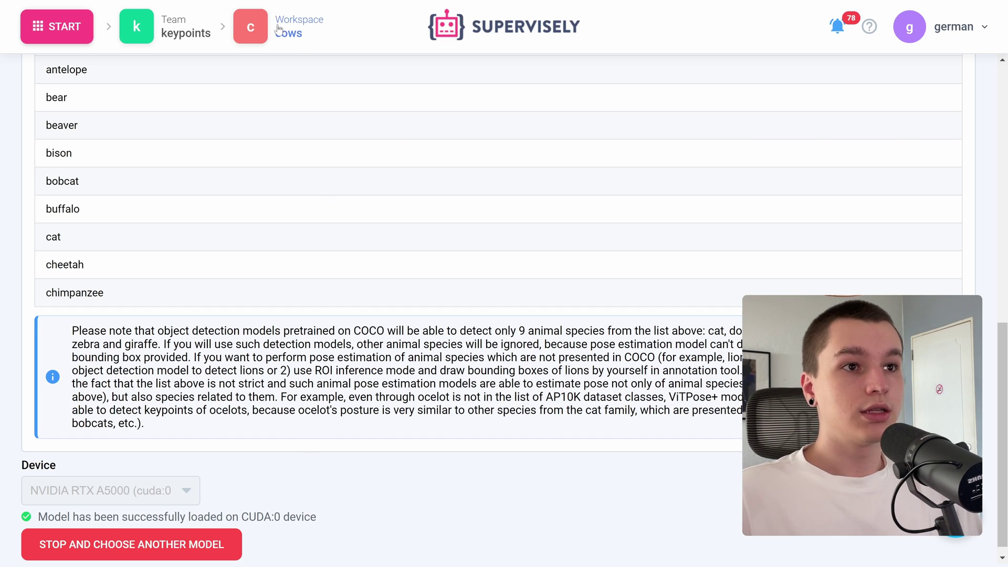
# - Open the ds0 dataset of the cows-labeling-tool project in the labeling interface
pyautogui.click(69, 30)
pyautogui.click(347, 154)
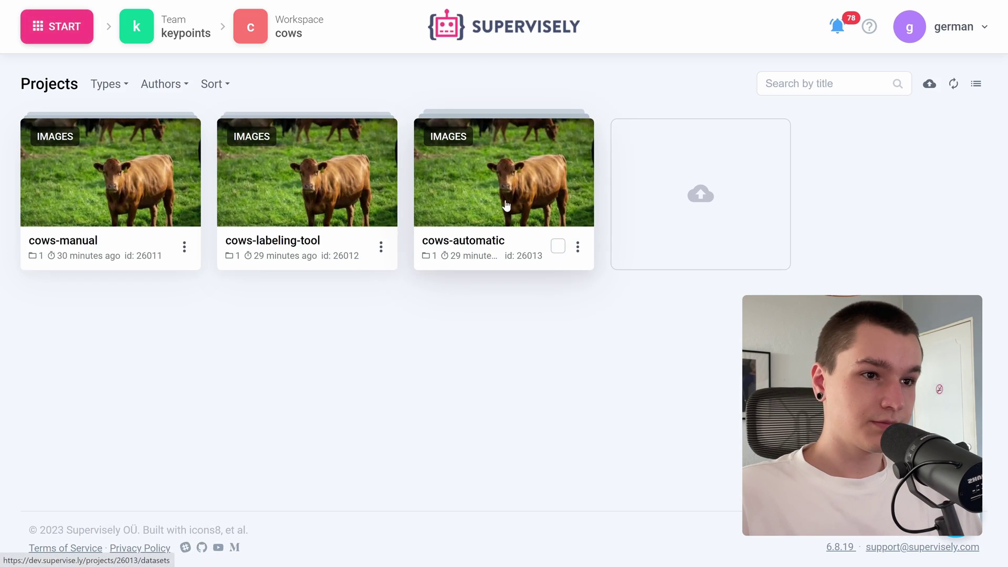
pyautogui.click(336, 219)
pyautogui.click(124, 231)
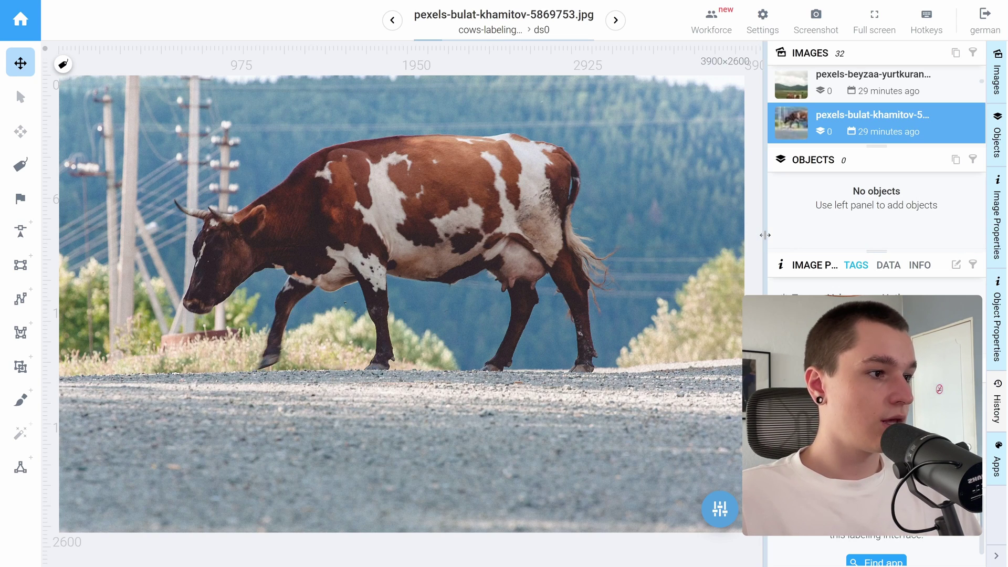
# - Resize the side panels and collapse the property sections to reveal the Apps list
pyautogui.moveTo(764, 236); pyautogui.dragTo(754, 150)
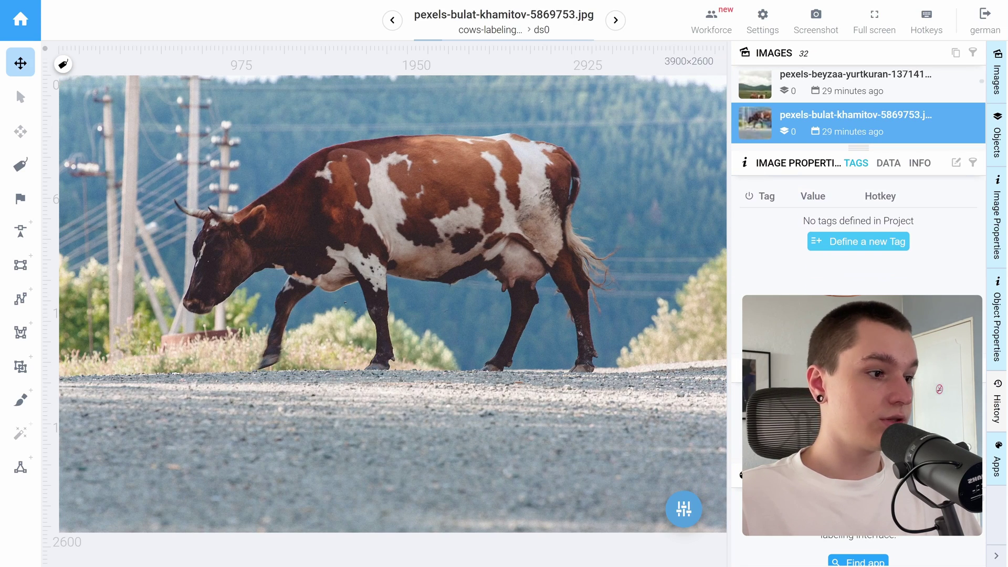
pyautogui.moveTo(812, 260); pyautogui.dragTo(812, 173)
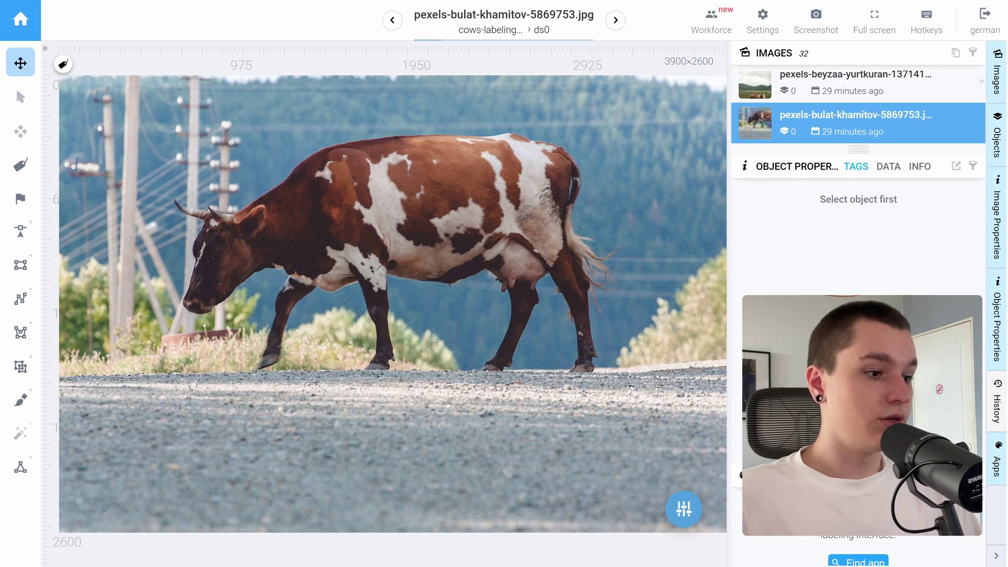
pyautogui.moveTo(812, 239); pyautogui.dragTo(797, 164)
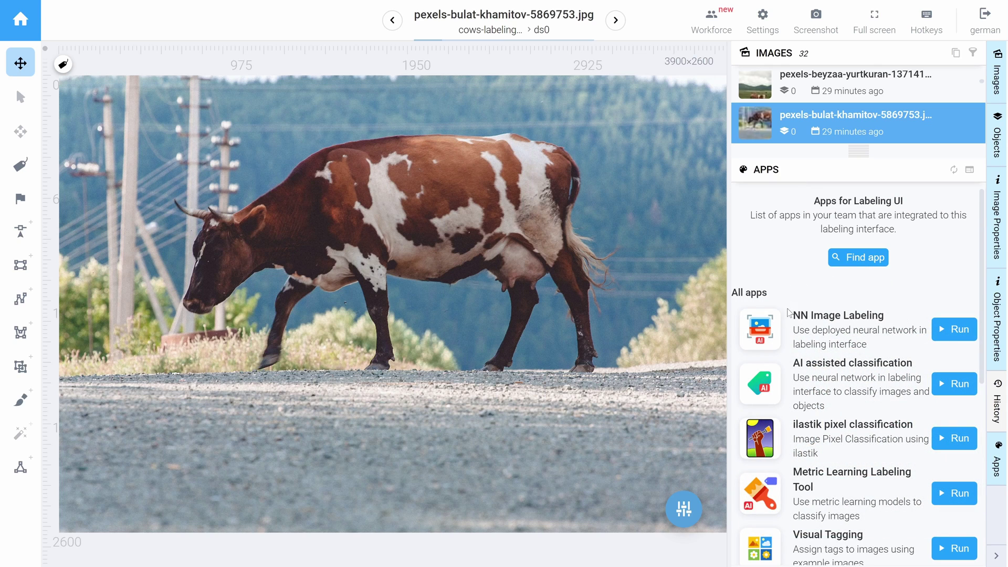
# - Start NN Image Labeling and connect it to the Serve ViTPose session 41522
pyautogui.click(959, 329)
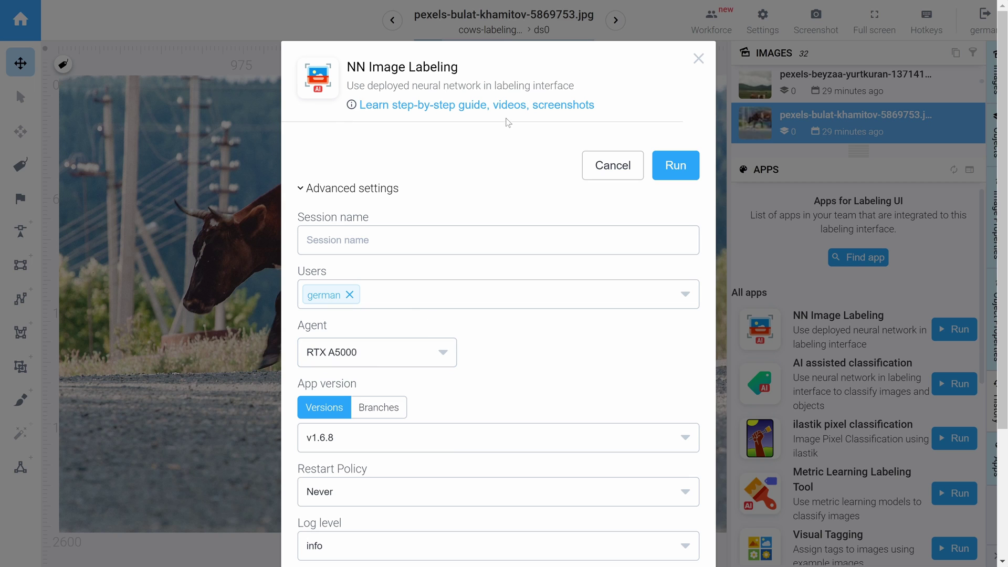
pyautogui.click(676, 166)
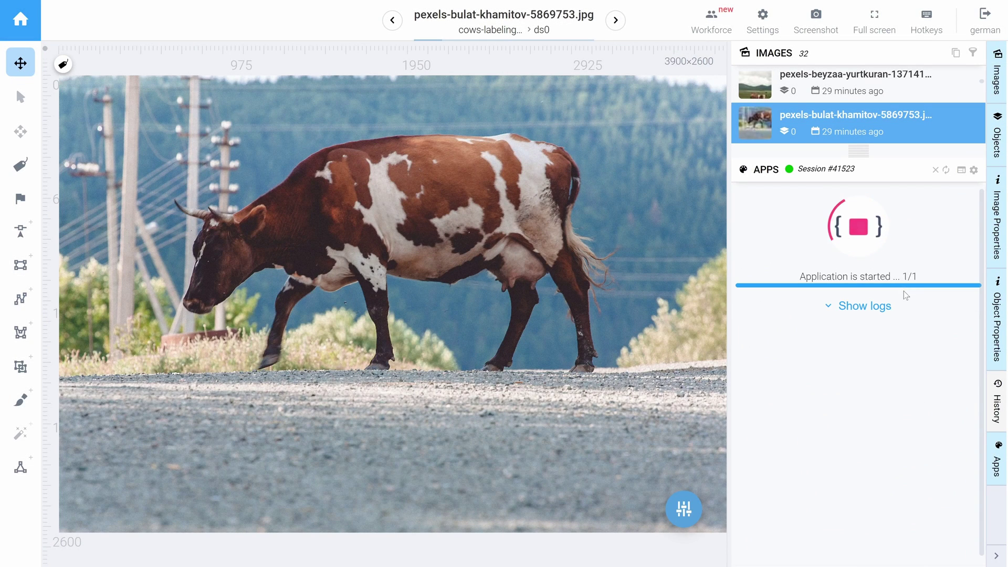
pyautogui.click(822, 237)
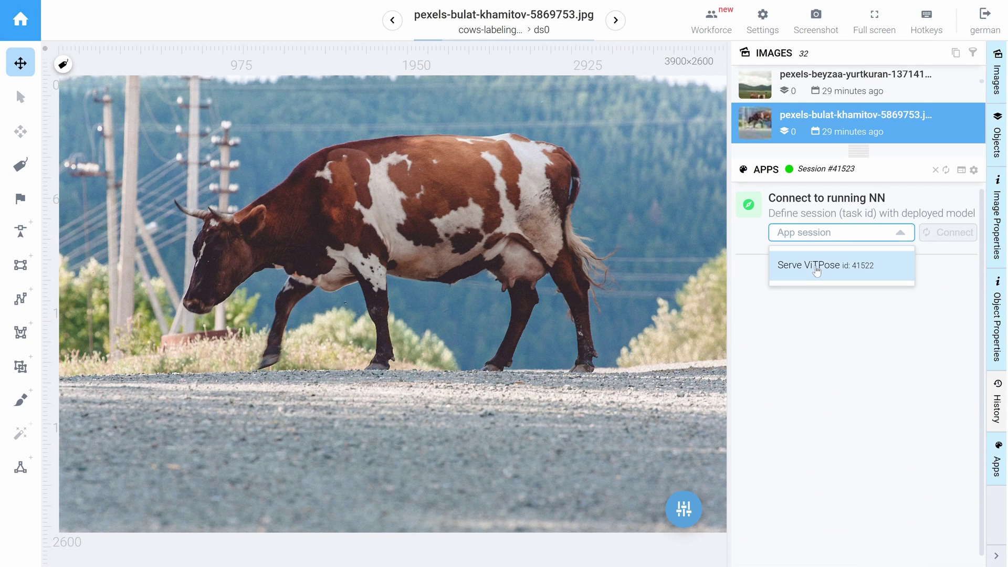
pyautogui.click(816, 267)
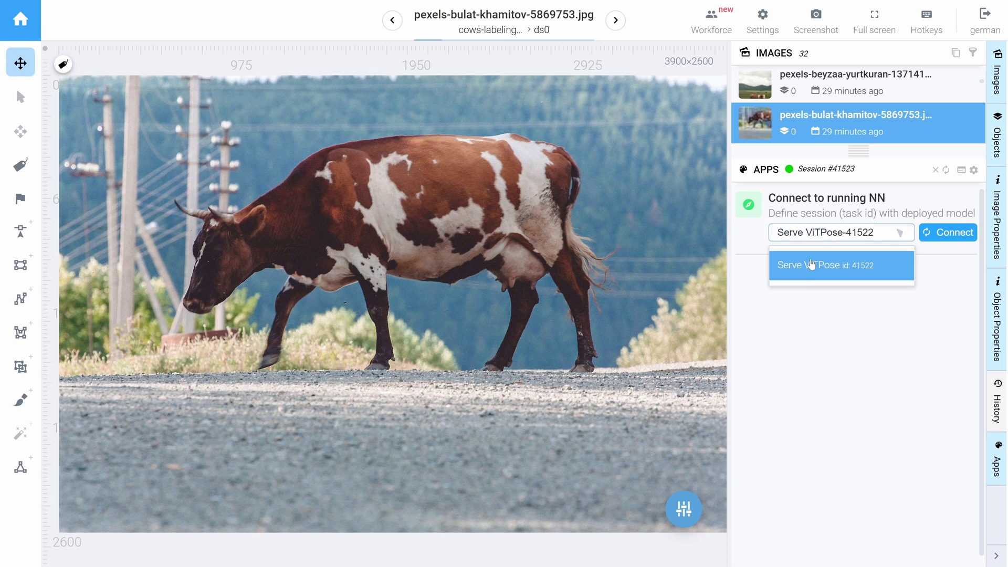
pyautogui.click(936, 237)
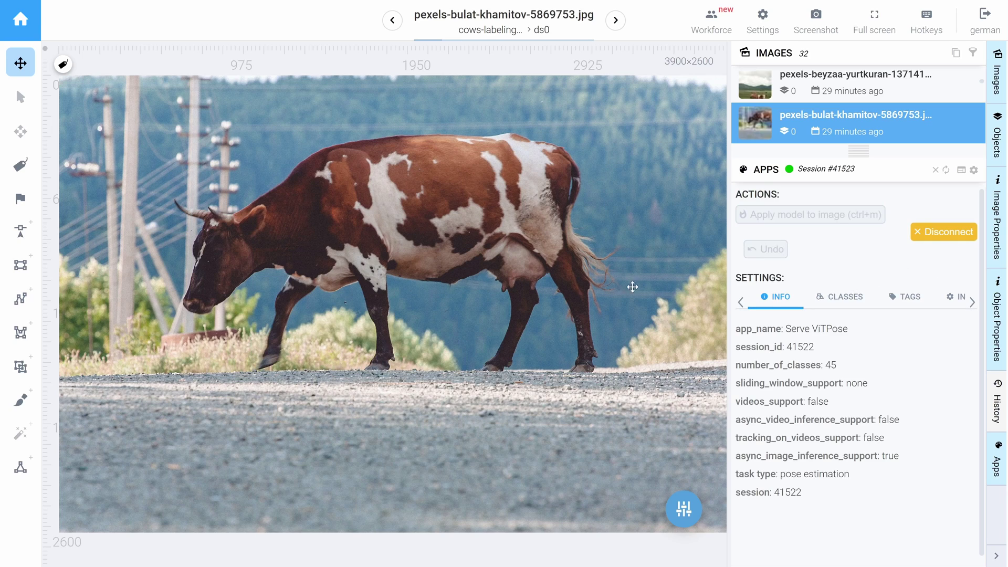
# - Create the rectangle class cow_bbox and draw a box around the whole cow
pyautogui.click(27, 273)
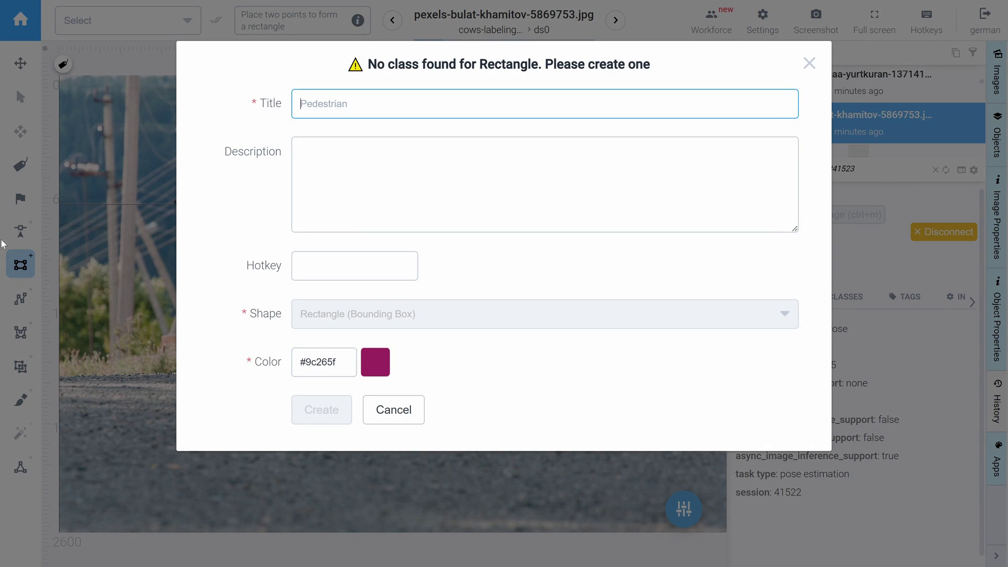
pyautogui.write('cow_bbox')
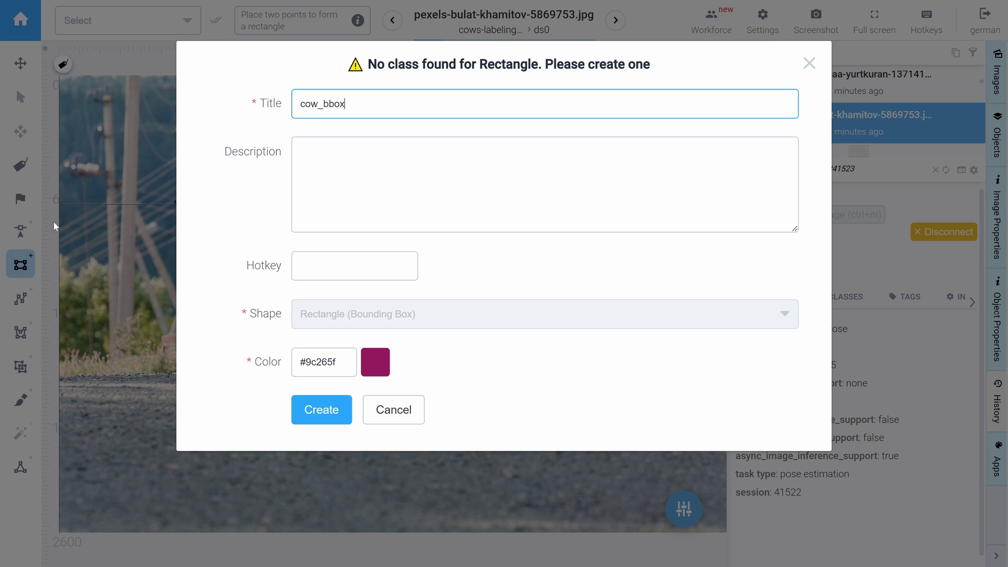
pyautogui.click(339, 417)
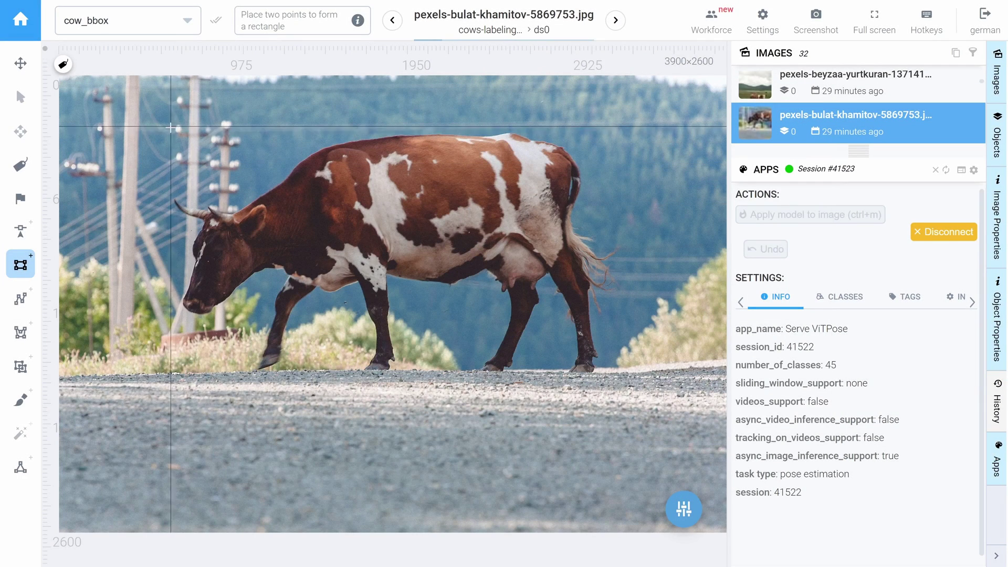
pyautogui.click(166, 129)
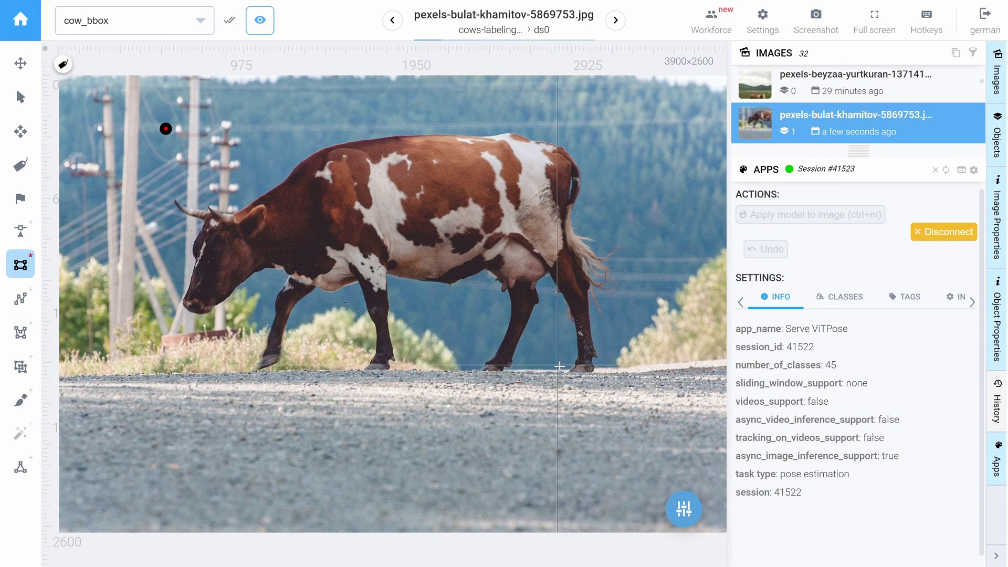
pyautogui.click(623, 376)
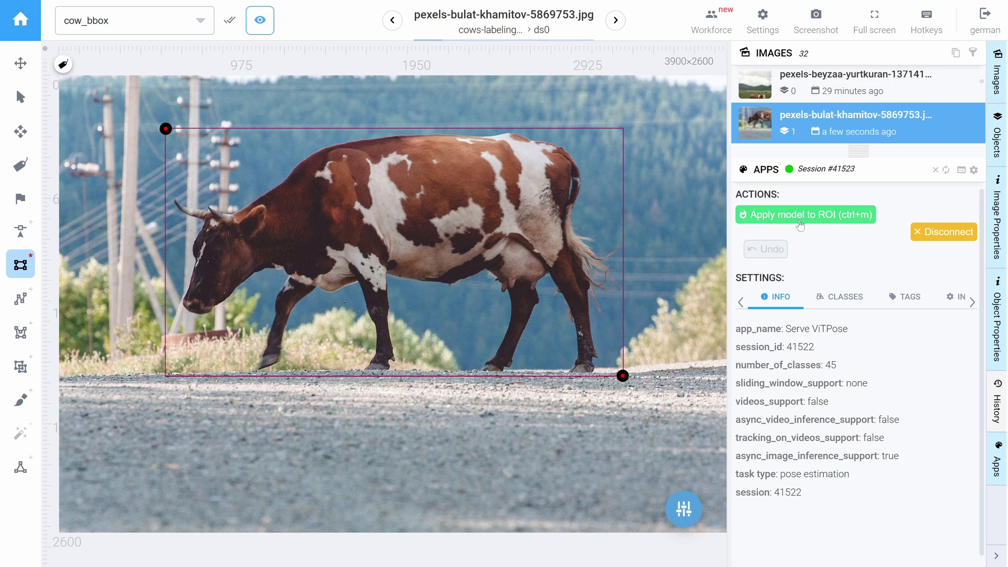
# - Apply the ViTPose model to the boxed cow and review the kept model classes
pyautogui.click(839, 217)
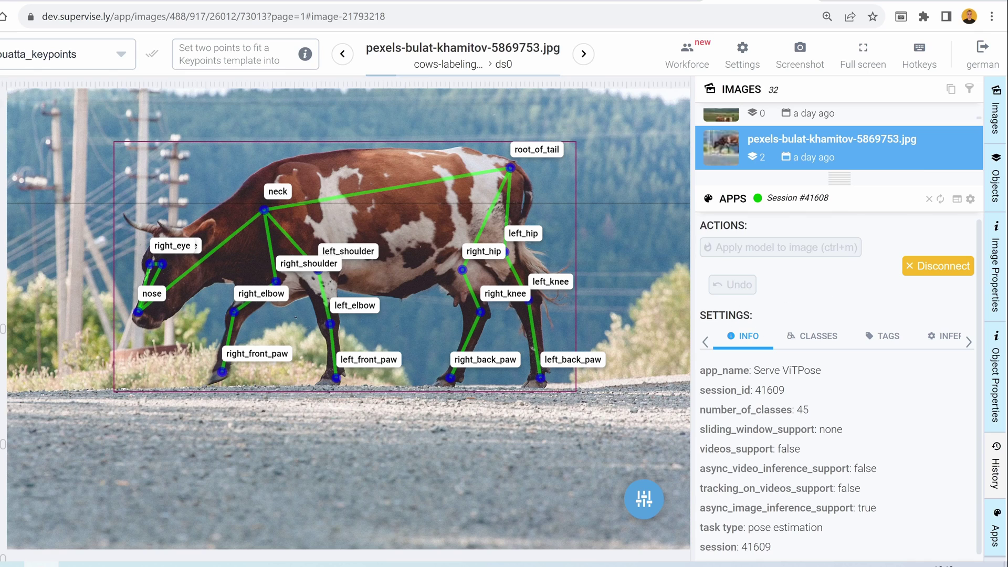
pyautogui.click(813, 336)
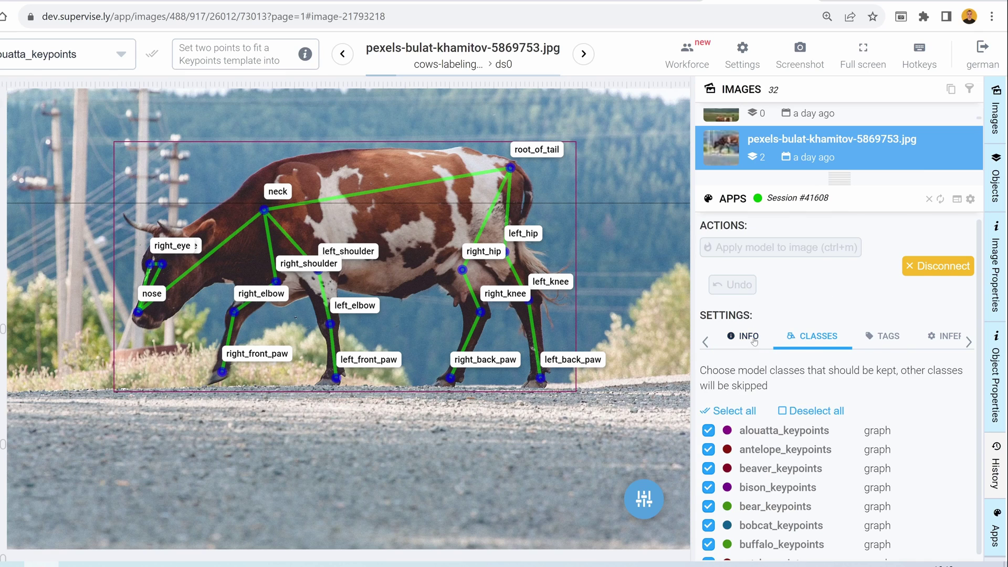
pyautogui.scroll(-1, 846, 359)
pyautogui.scroll(-7, 847, 360)
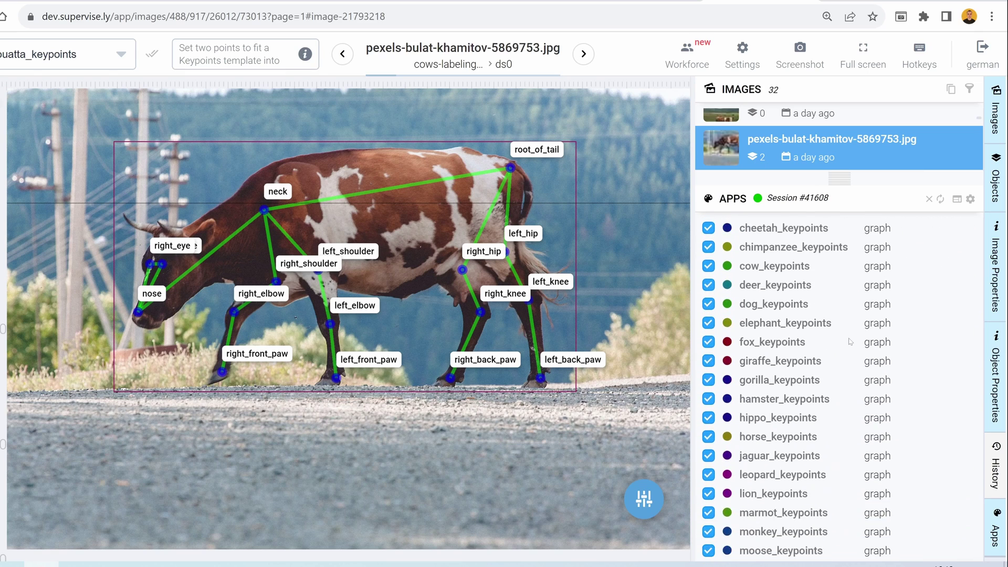
pyautogui.scroll(-2, 851, 341)
pyautogui.scroll(10, 871, 325)
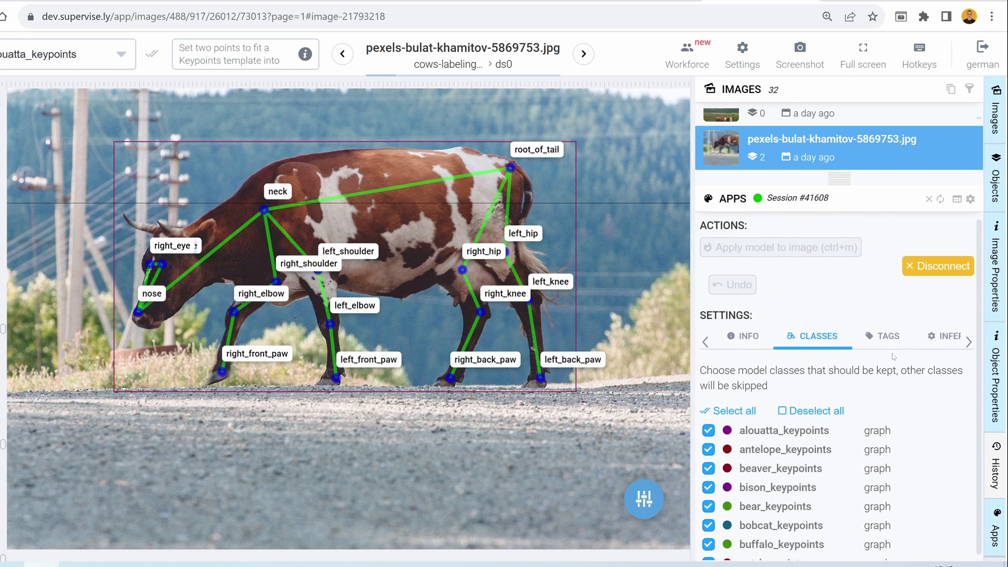
# - Review the inference settings and keep 'merge' as the way to add predictions
pyautogui.click(942, 336)
pyautogui.scroll(-2, 763, 379)
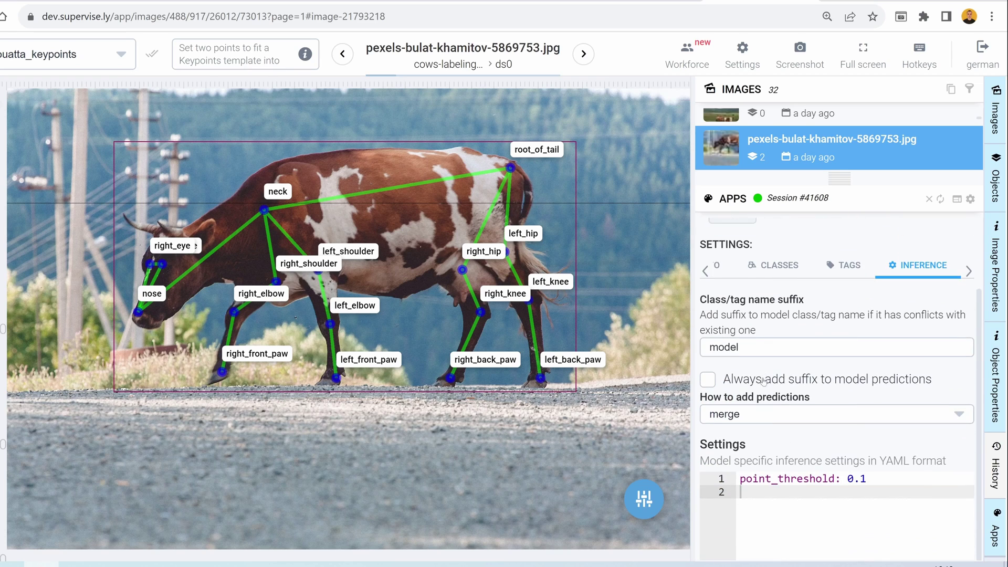
pyautogui.scroll(-2, 766, 368)
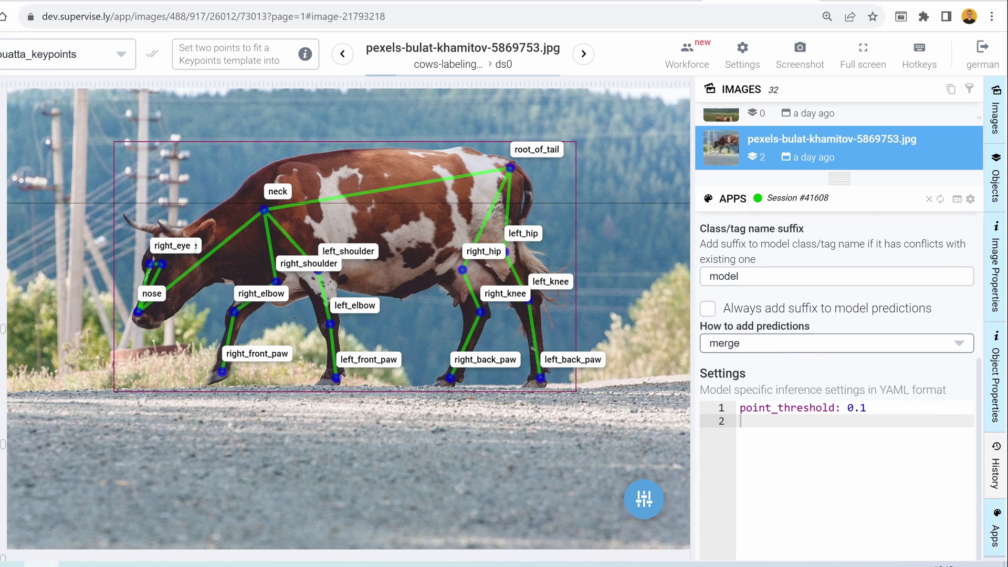
pyautogui.click(761, 343)
pyautogui.click(823, 344)
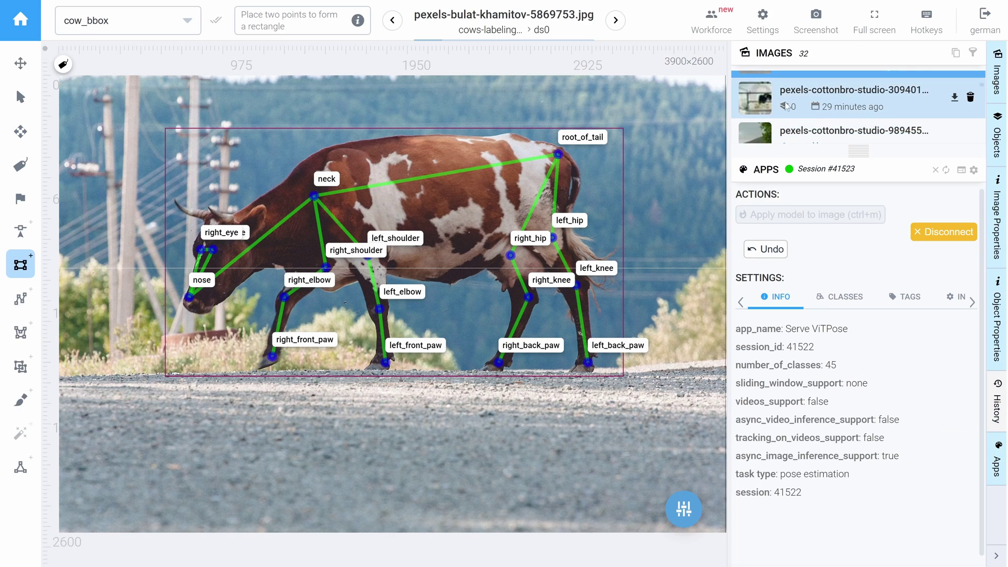
# - On pexels-denis-wassenaar-5306374.jpg, box the grazing cow and apply the pose model to it
pyautogui.scroll(-2, 788, 105)
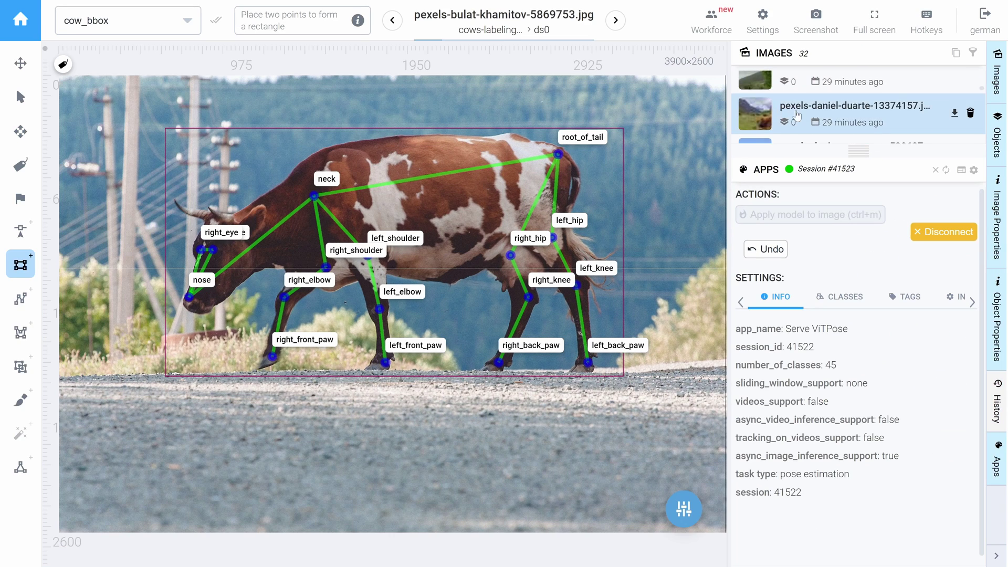
pyautogui.click(797, 140)
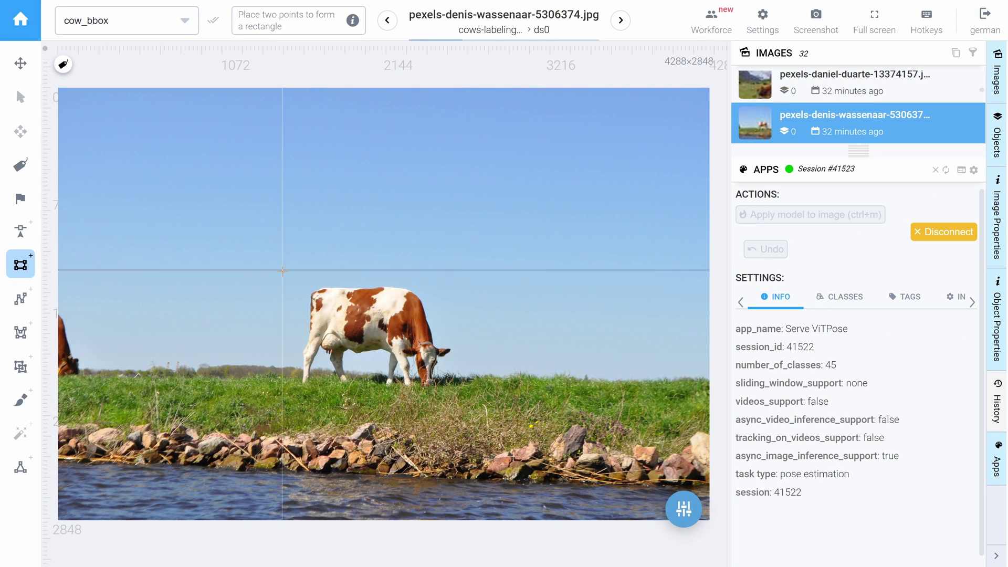
pyautogui.click(291, 278)
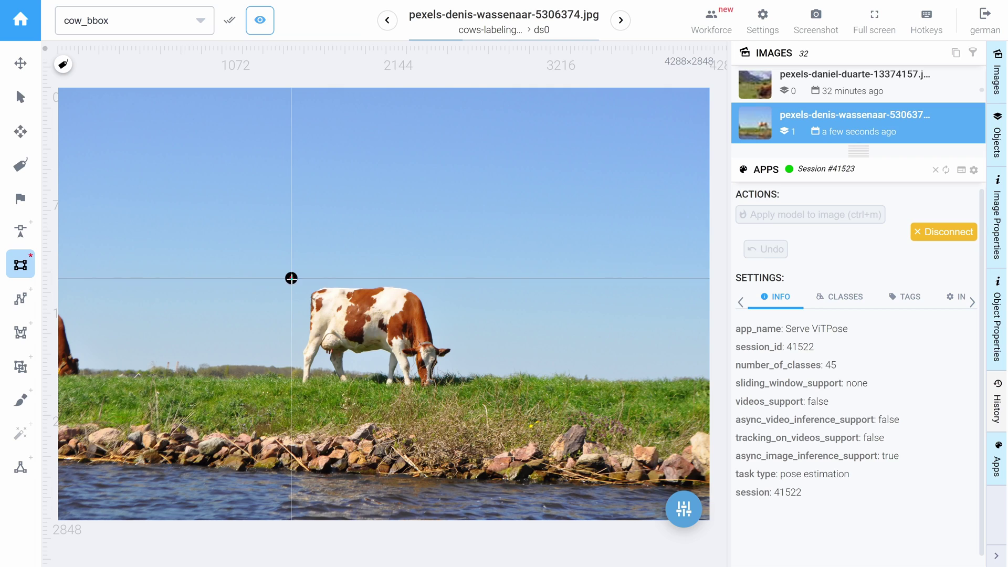
pyautogui.click(456, 397)
pyautogui.click(788, 214)
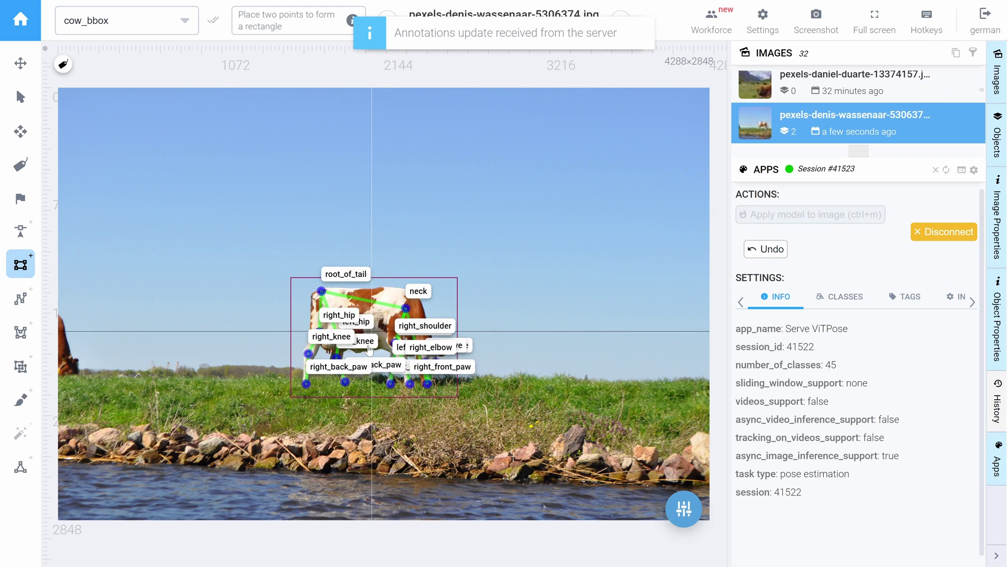
# - Leave the labeling tool and return to the Supervisely home page
pyautogui.scroll(4, 375, 348)
pyautogui.scroll(3, 375, 347)
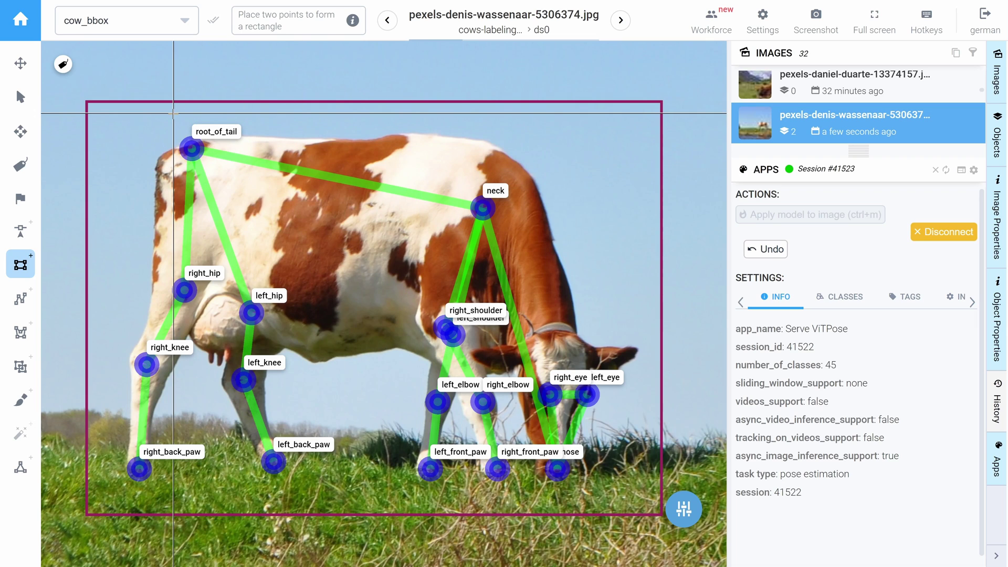
pyautogui.click(20, 20)
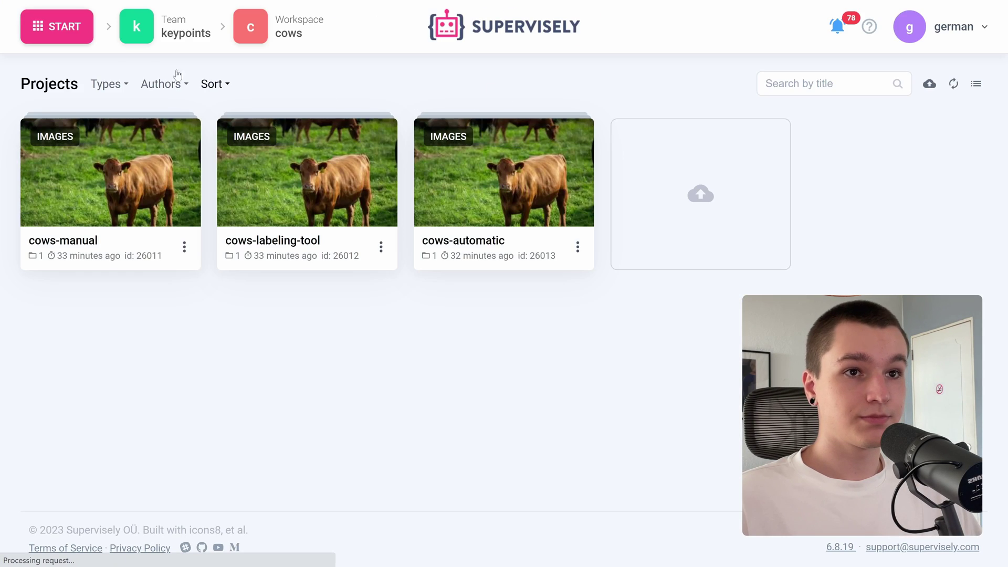
# - Open the Neural Networks page filtered to pose estimation model apps
pyautogui.click(56, 26)
pyautogui.click(392, 306)
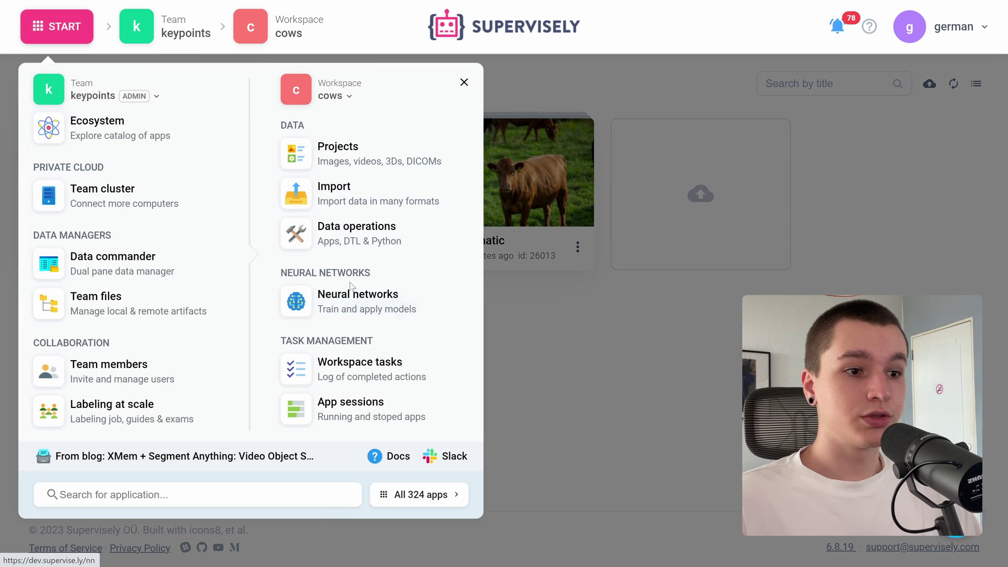
pyautogui.scroll(-9, 270, 196)
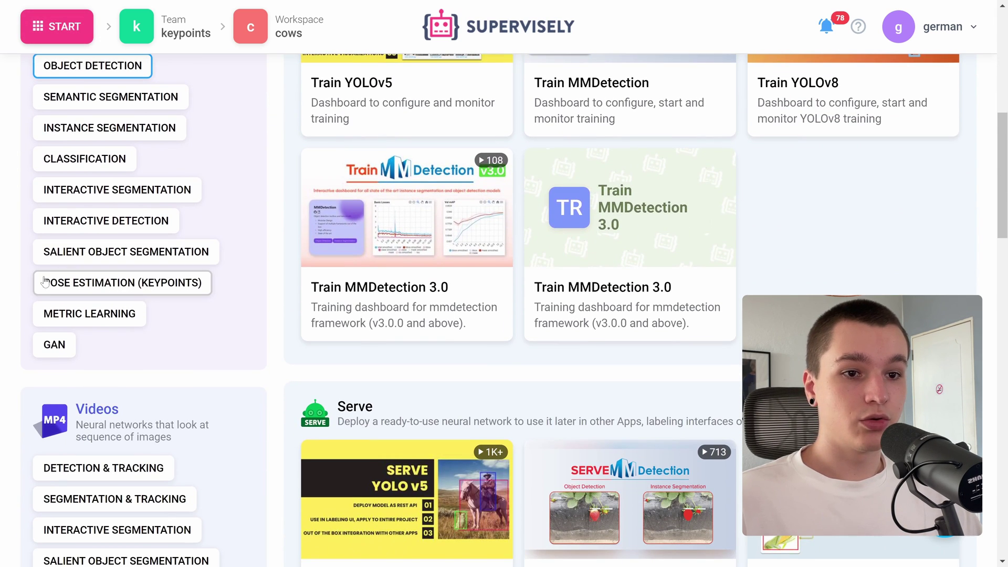
pyautogui.click(138, 282)
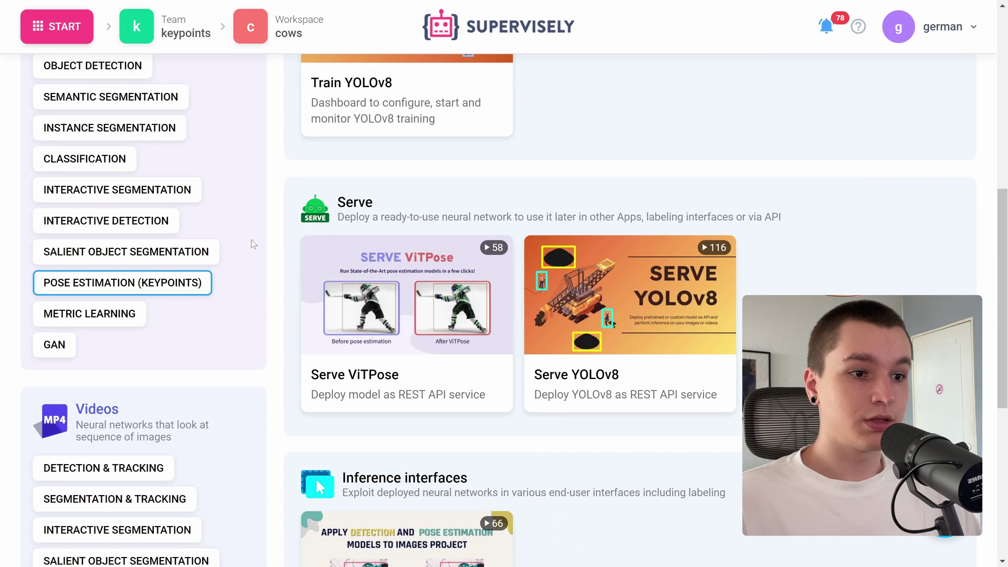
# - Scroll the catalogue back up to the Serve YOLOv8 app card
pyautogui.scroll(-6, 226, 312)
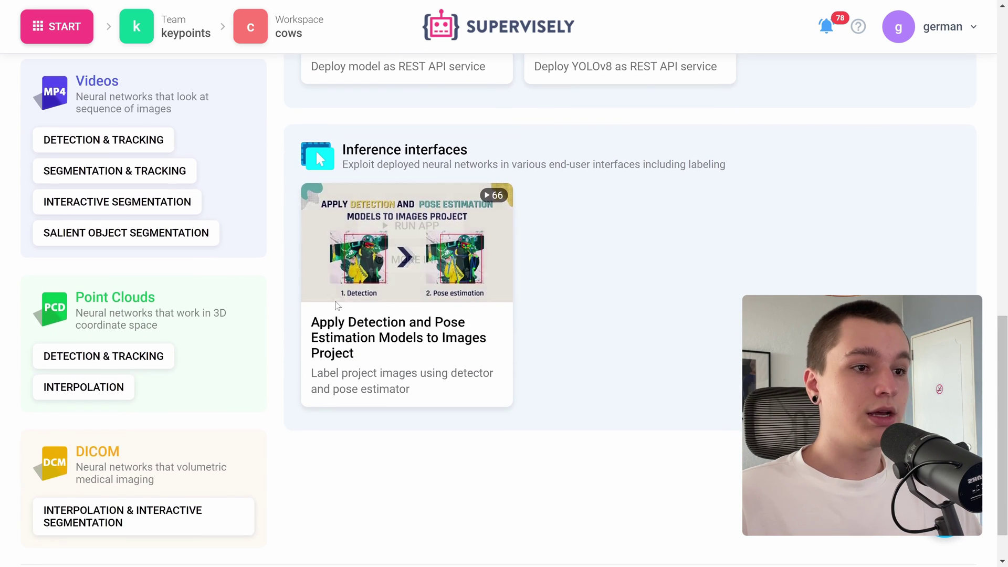
pyautogui.moveTo(338, 306)
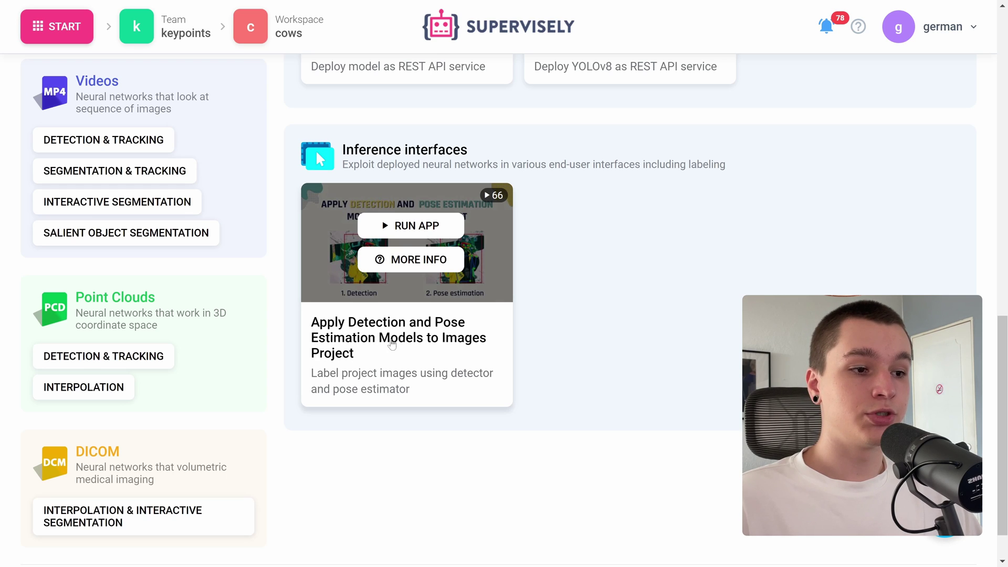
pyautogui.scroll(1, 541, 303)
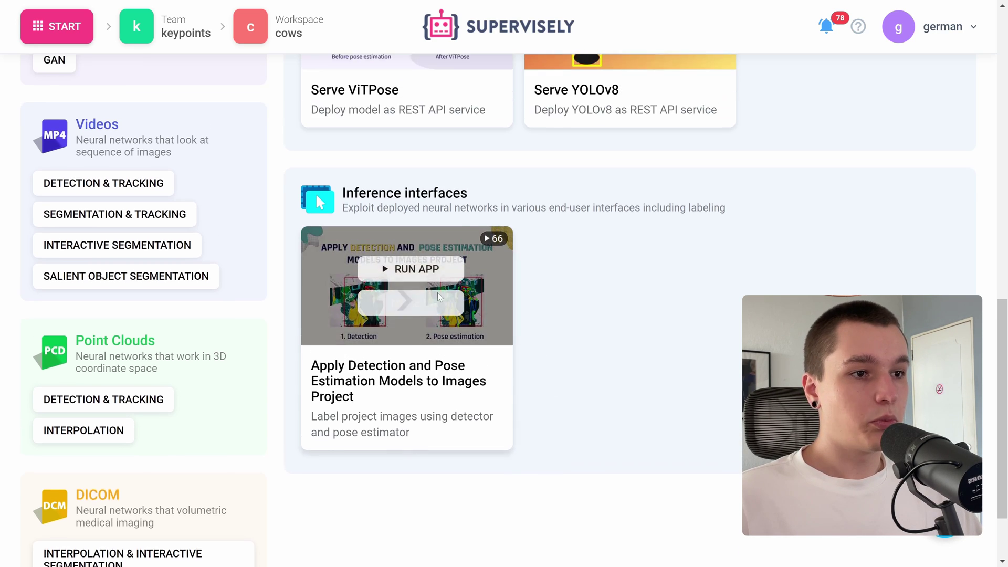
pyautogui.moveTo(367, 366)
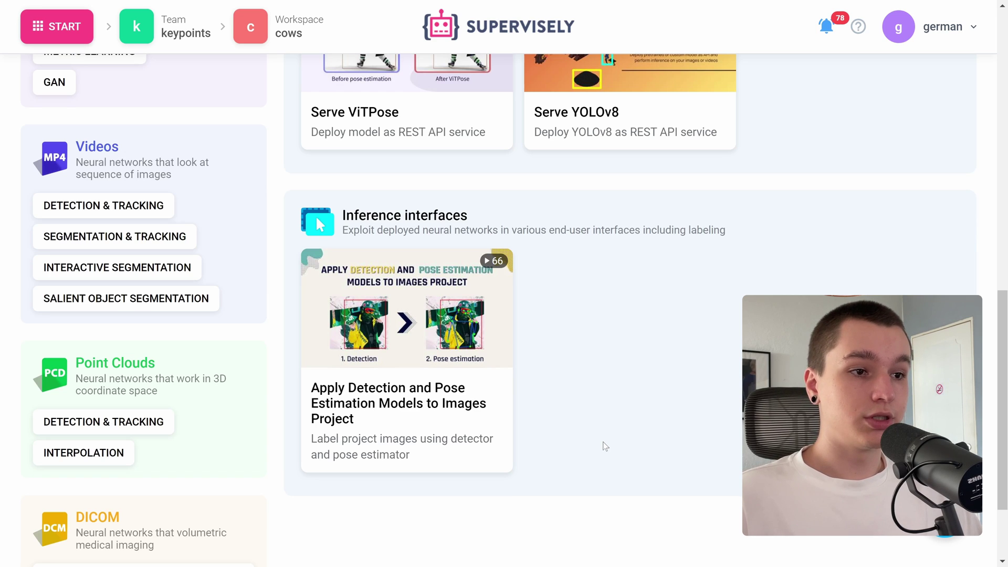
pyautogui.scroll(4, 594, 379)
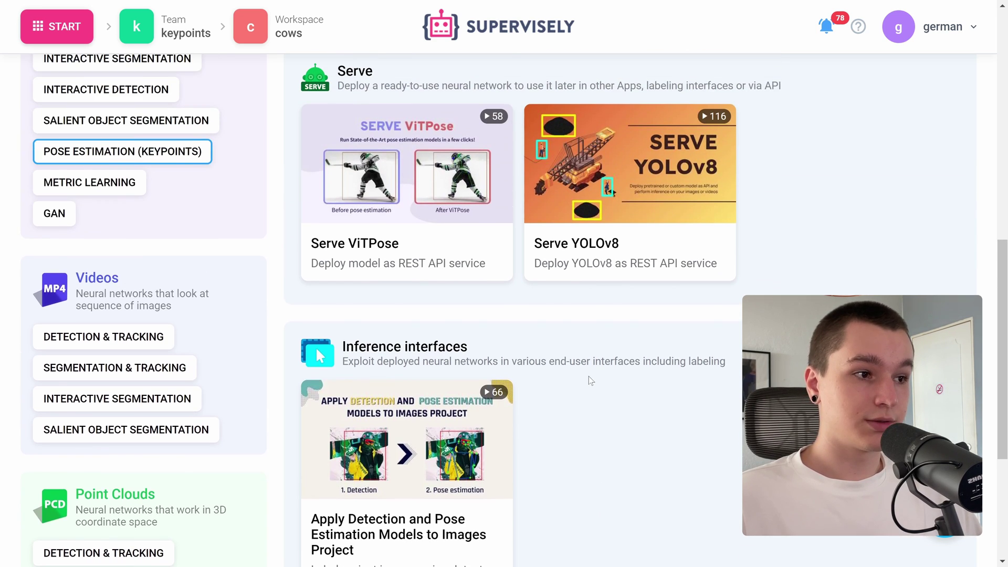
pyautogui.moveTo(637, 214)
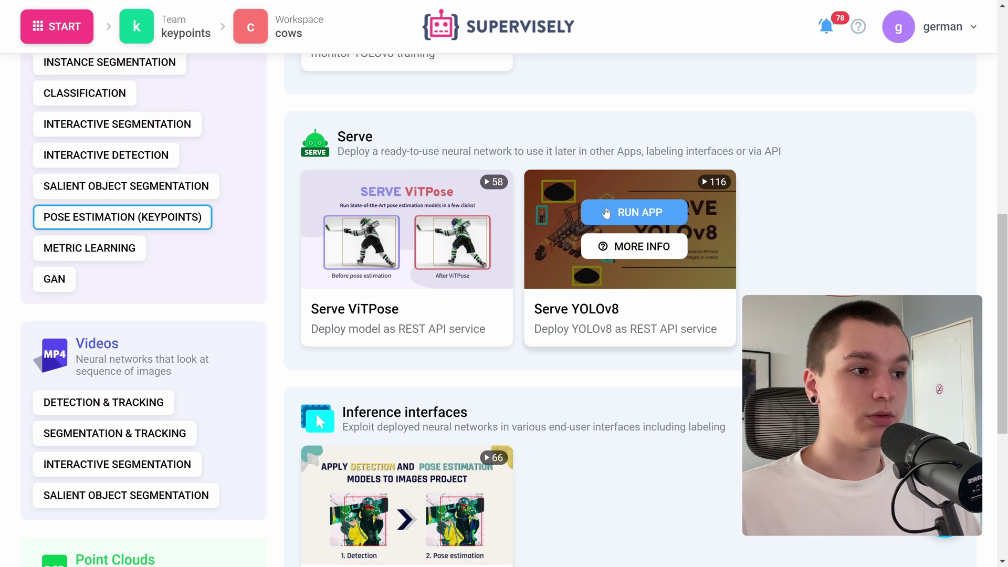
# - Launch Serve YOLOv8 on the RTX A5000 agent
pyautogui.click(609, 213)
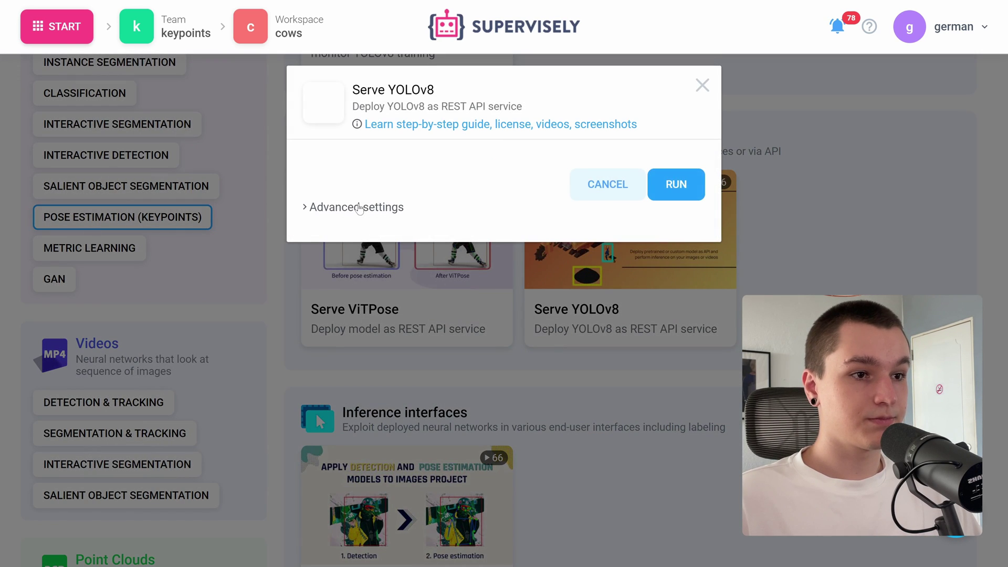
pyautogui.click(359, 208)
pyautogui.click(409, 361)
pyautogui.click(410, 380)
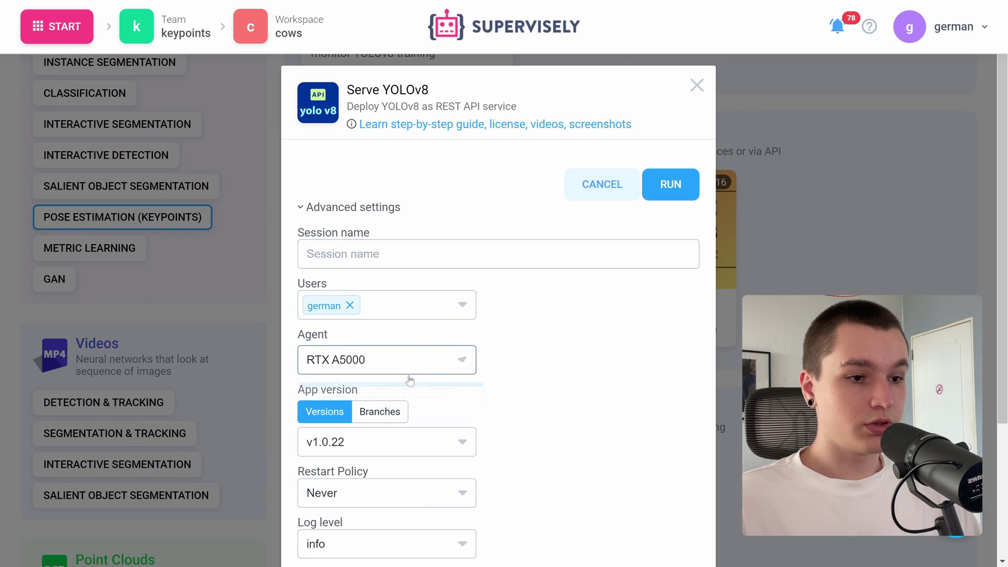
pyautogui.click(674, 186)
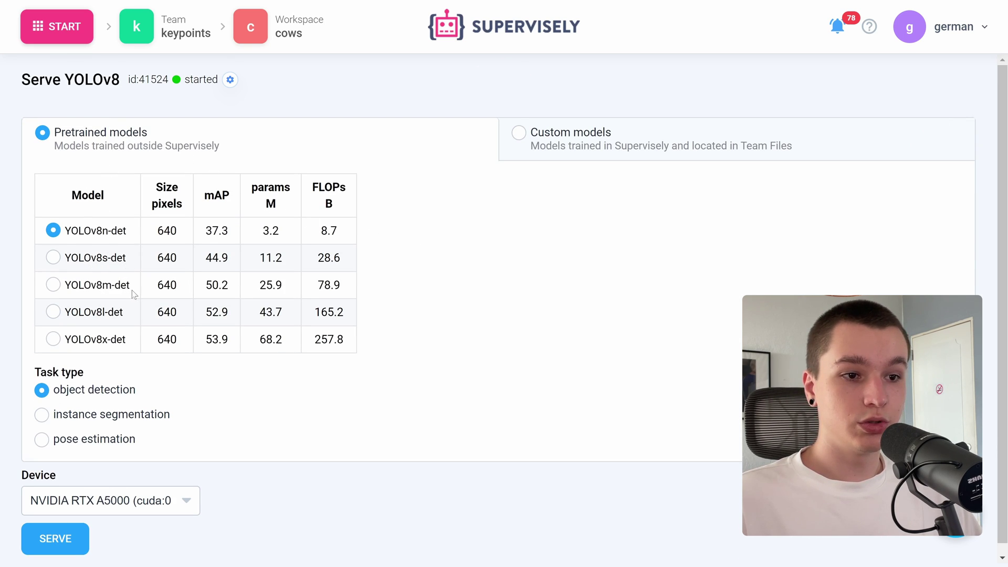
# - Serve the pretrained YOLOv8l-det model on CUDA:0
pyautogui.click(107, 314)
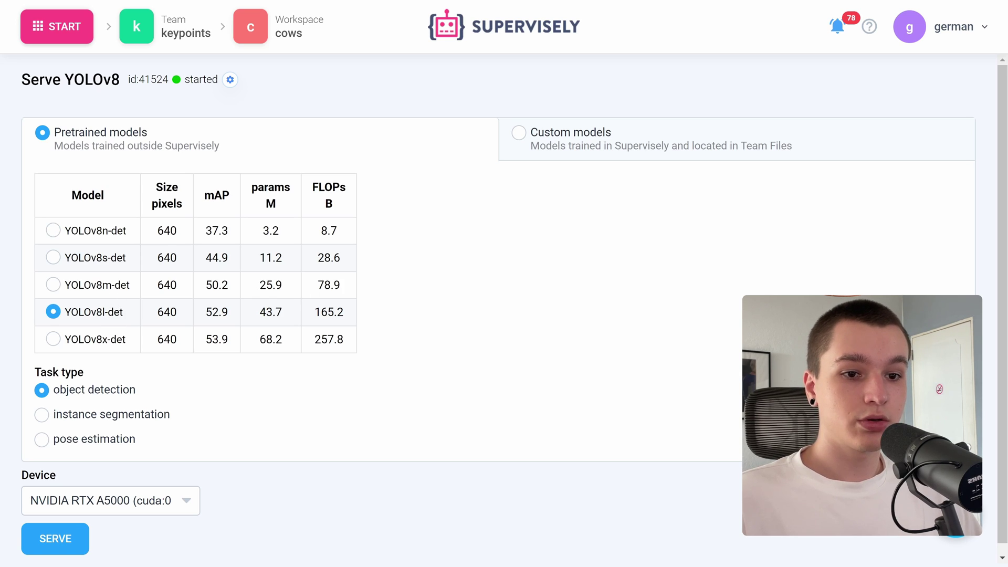
pyautogui.scroll(-1, 141, 325)
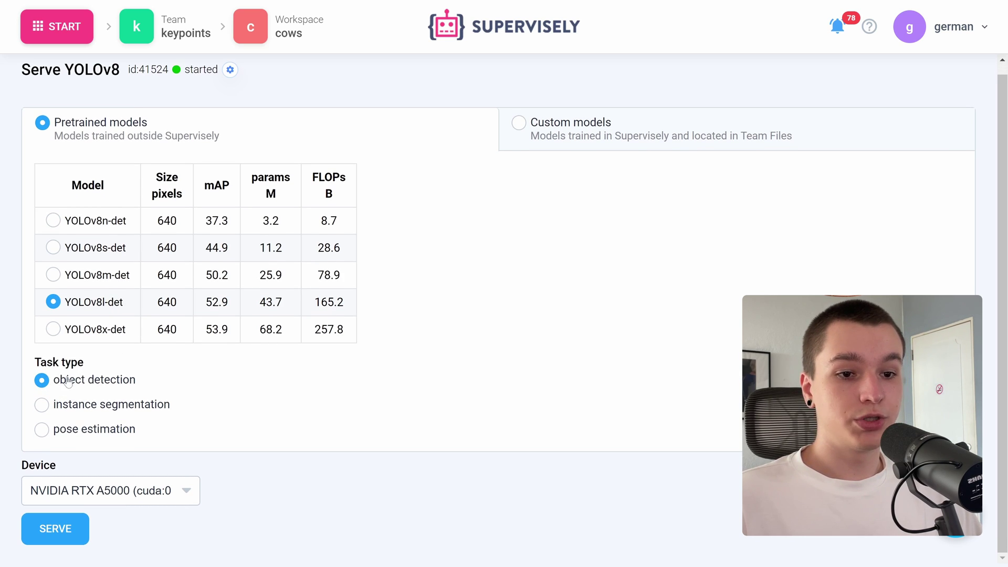
pyautogui.click(55, 529)
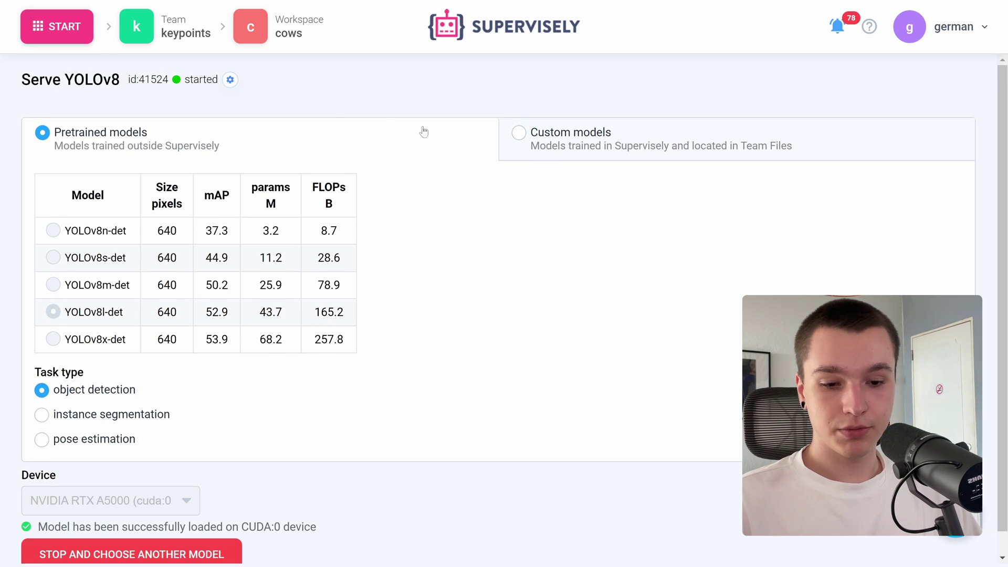
pyautogui.click(50, 34)
# - Open the Apply Detection and Pose Estimation Models app from the pose estimation (keypoints) catalogue
pyautogui.click(410, 313)
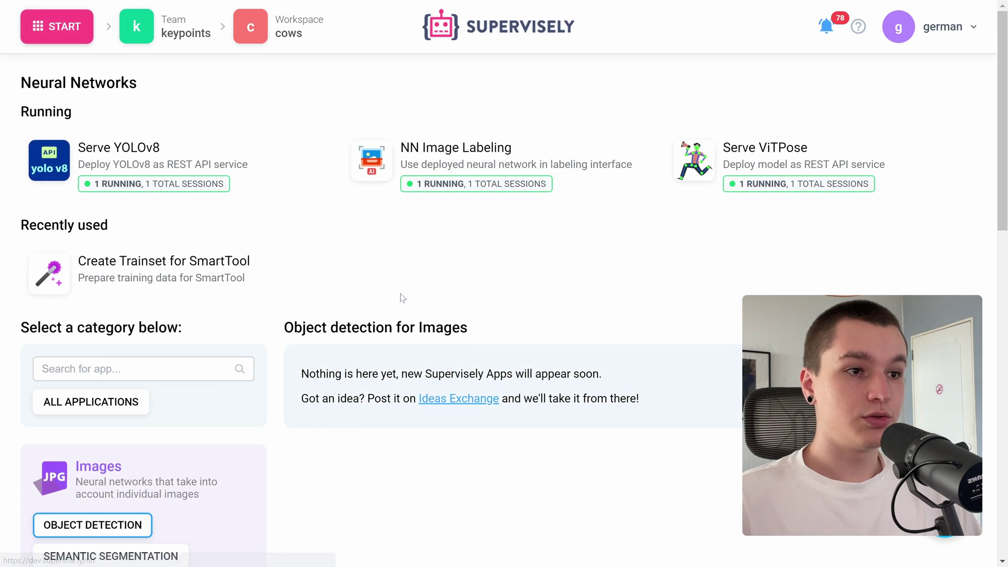
pyautogui.scroll(-5, 183, 312)
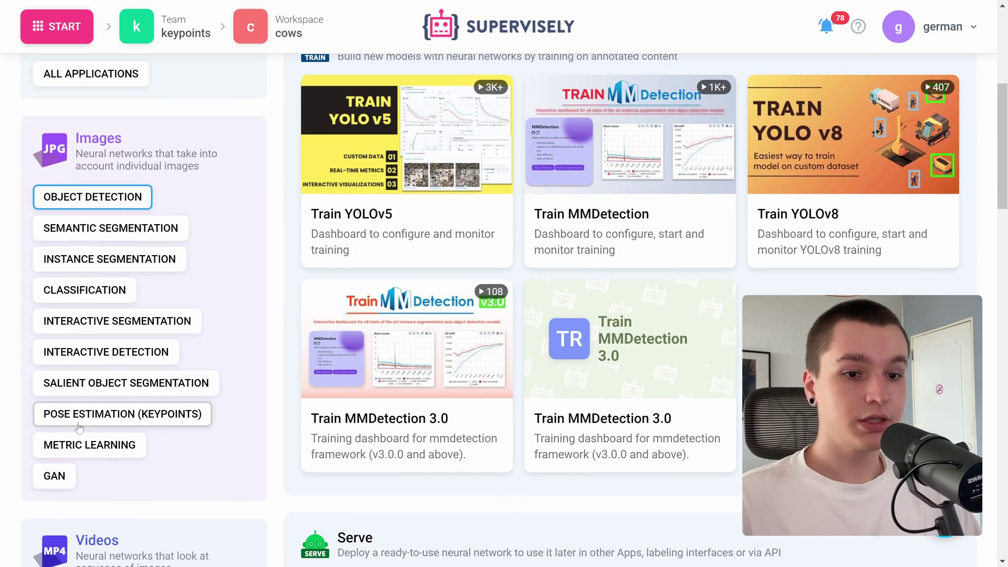
pyautogui.click(158, 415)
pyautogui.scroll(-9, 526, 358)
pyautogui.moveTo(386, 246)
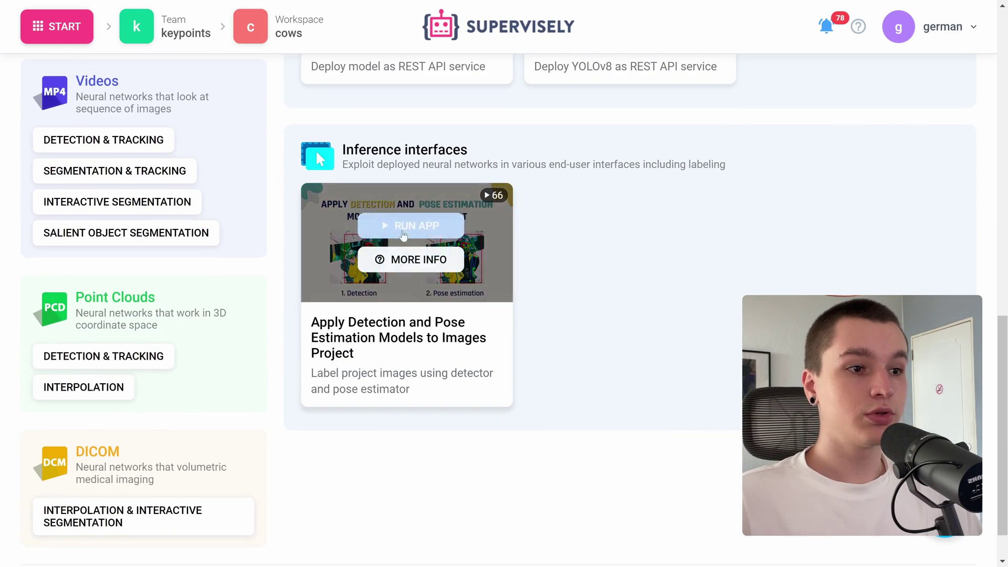
pyautogui.click(386, 237)
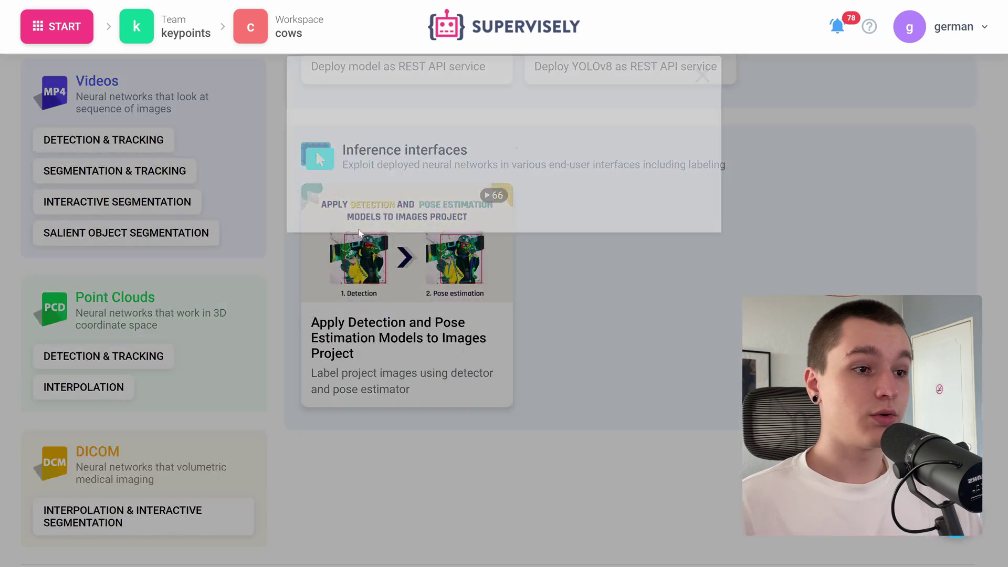
# - Run the app on project cows-automatic using the RTX A5000 agent
pyautogui.click(410, 326)
pyautogui.click(411, 325)
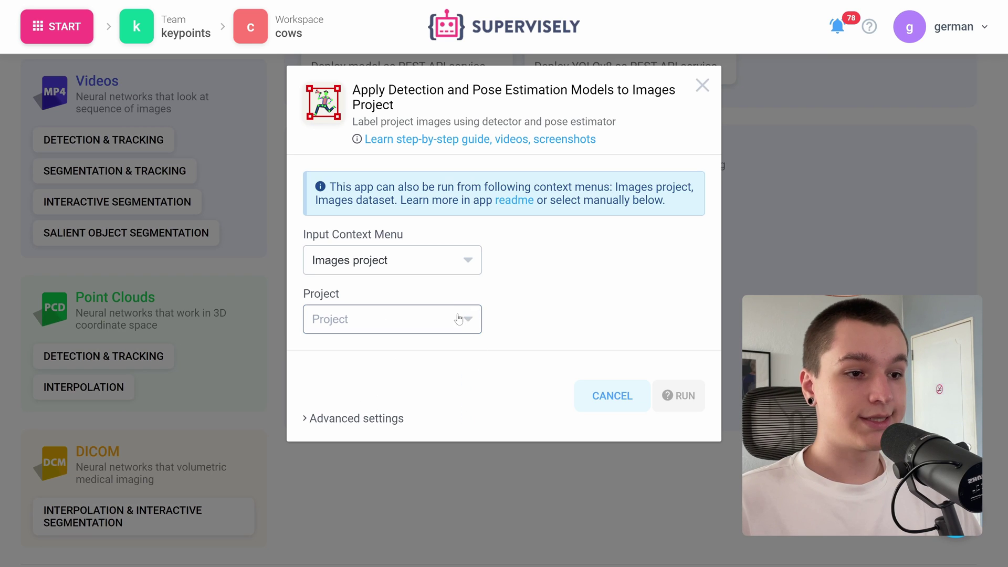
pyautogui.click(439, 326)
pyautogui.click(407, 356)
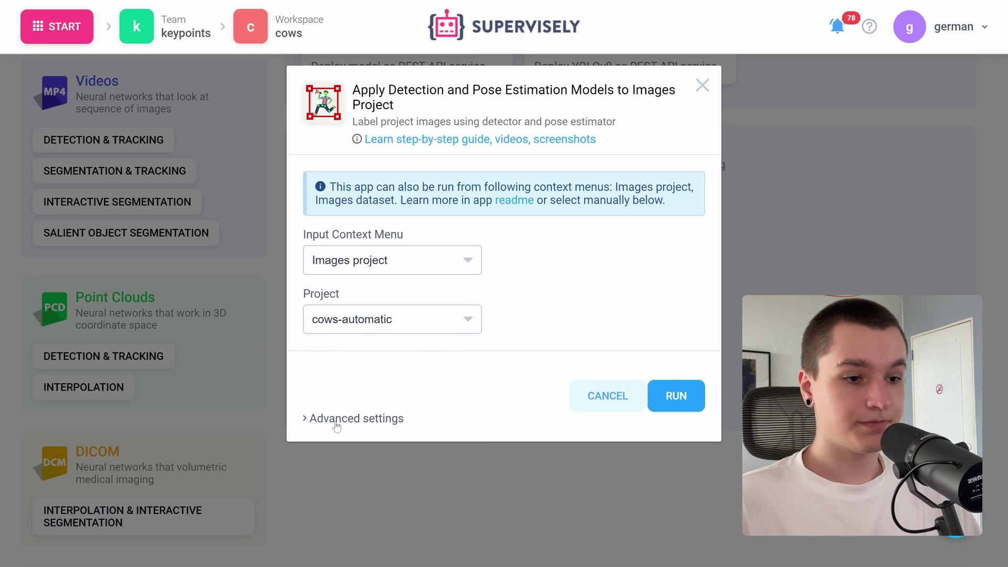
pyautogui.click(336, 420)
pyautogui.scroll(-3, 316, 436)
pyautogui.click(415, 440)
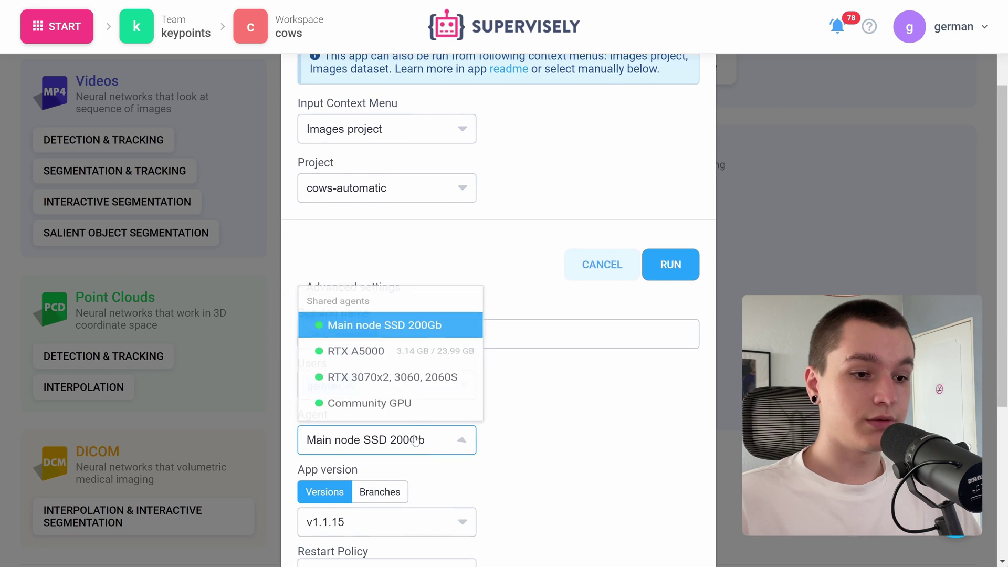
pyautogui.click(383, 346)
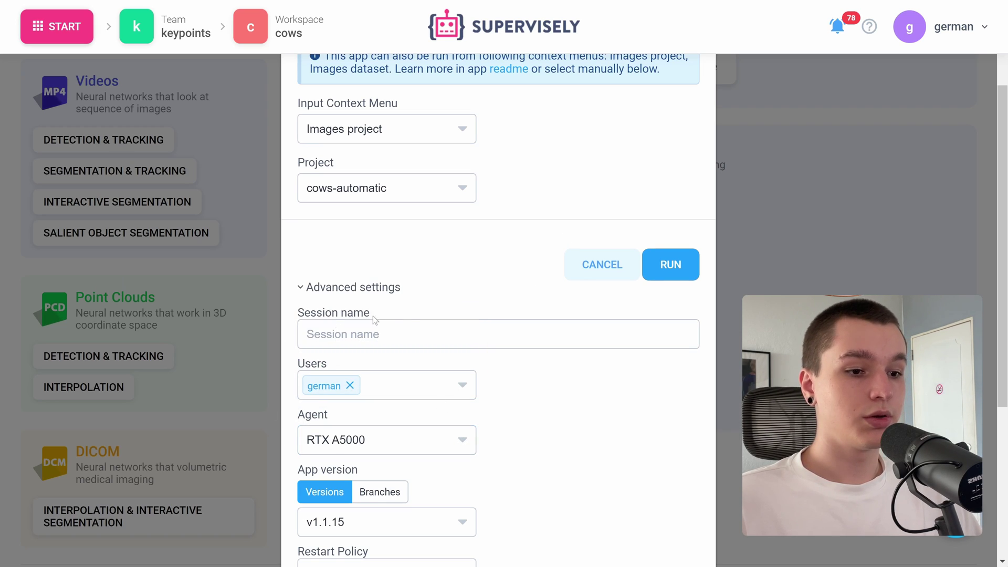
pyautogui.click(683, 266)
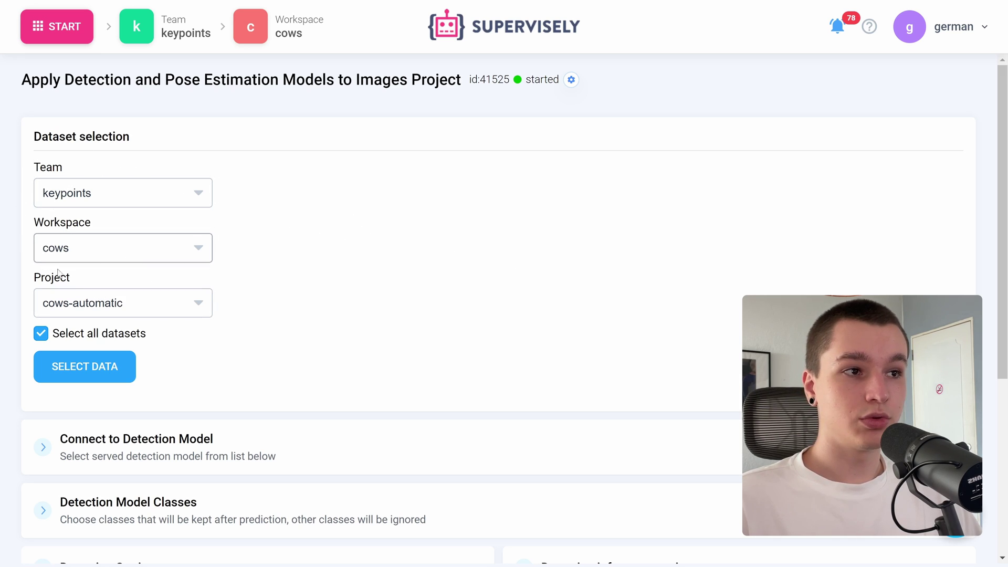
# - Confirm cows-automatic as input and connect to the Serve YOLOv8 session 41524
pyautogui.click(80, 379)
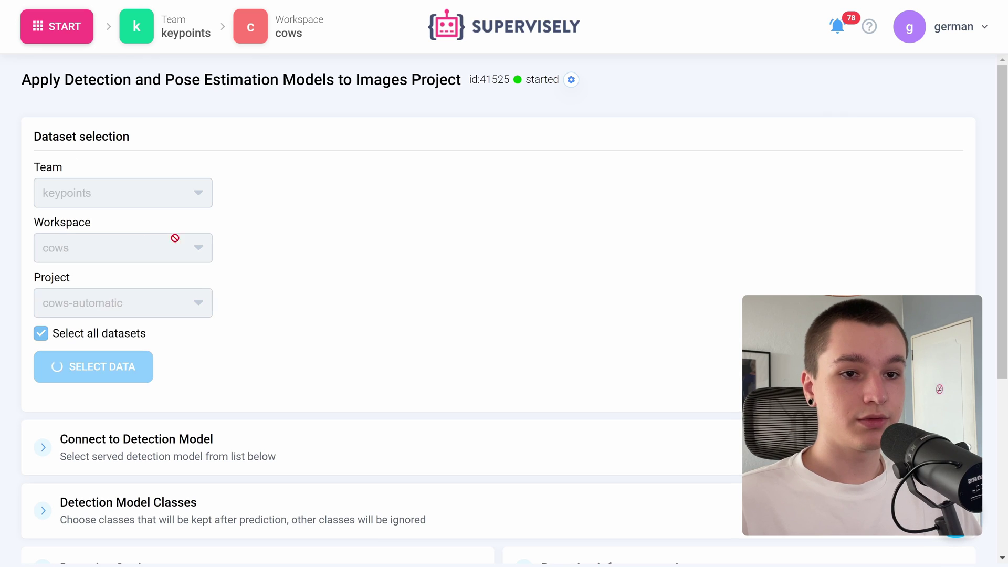
pyautogui.scroll(-4, 265, 322)
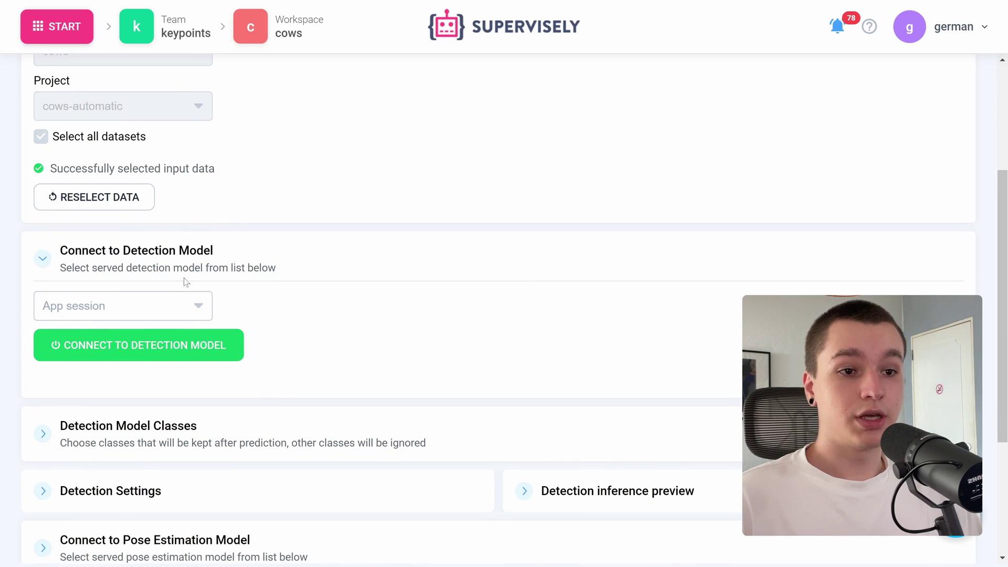
pyautogui.click(119, 304)
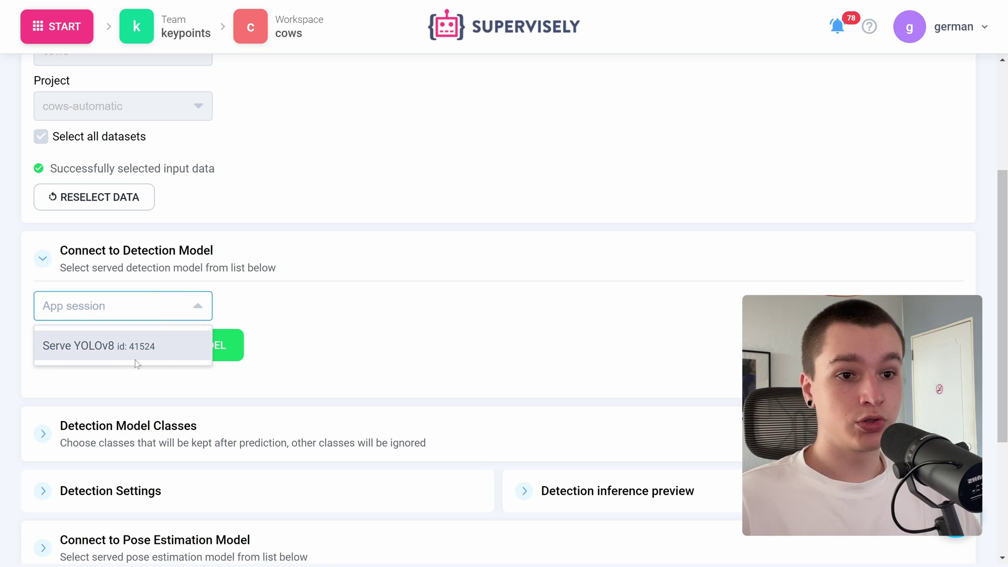
pyautogui.click(80, 350)
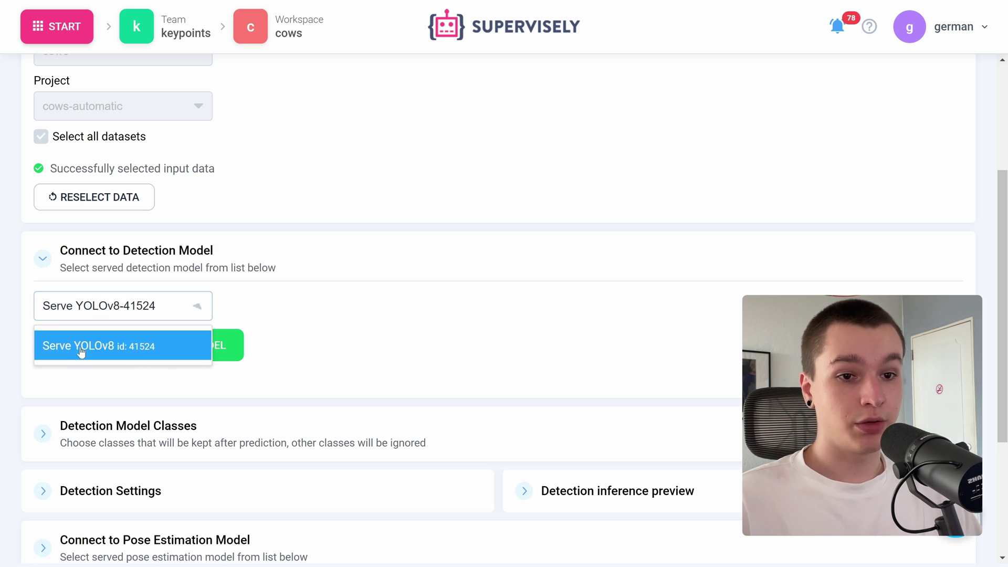
pyautogui.click(63, 336)
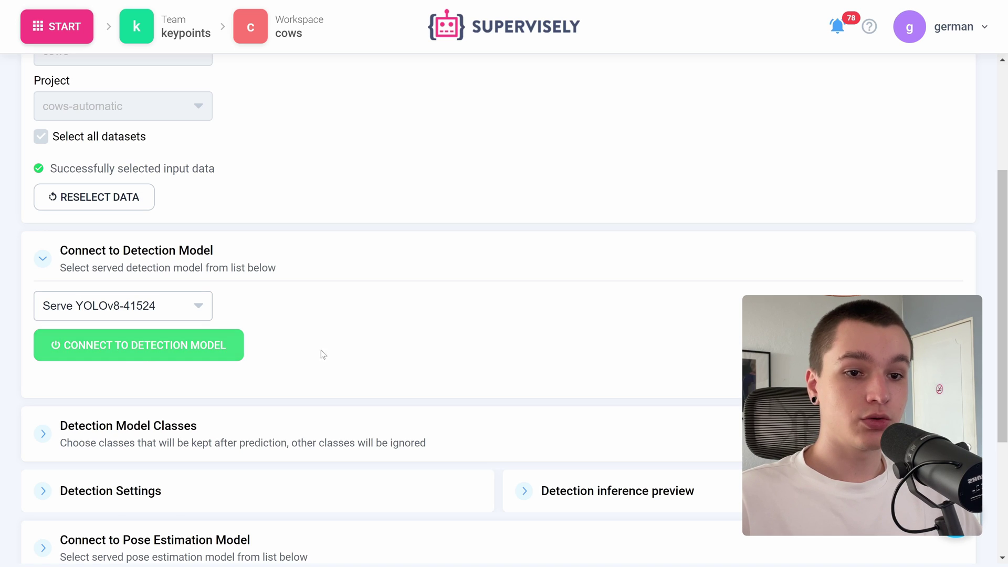
# - Scroll down through the 80 detection model classes
pyautogui.scroll(-1, 258, 347)
pyautogui.scroll(-4, 252, 350)
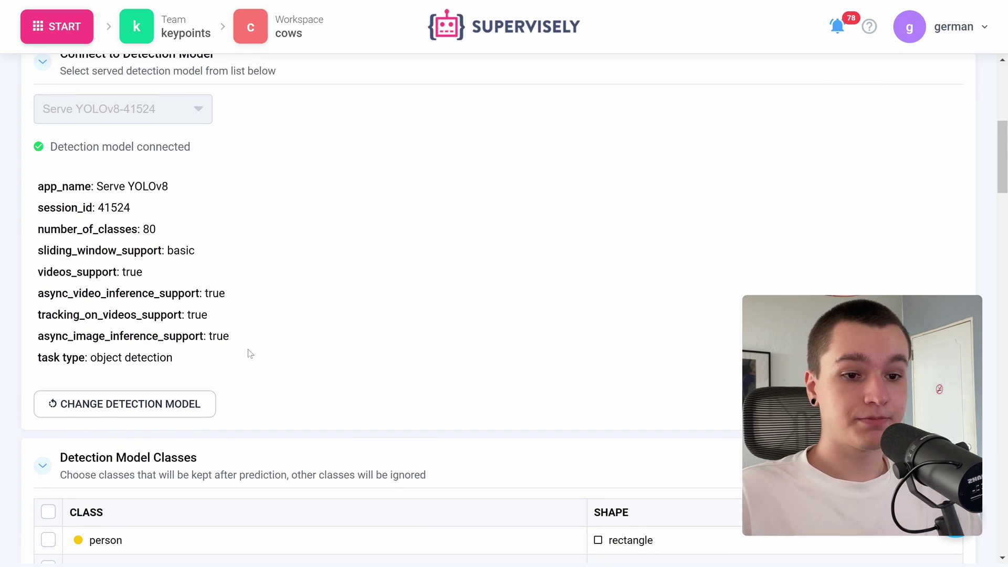
pyautogui.scroll(-6, 237, 344)
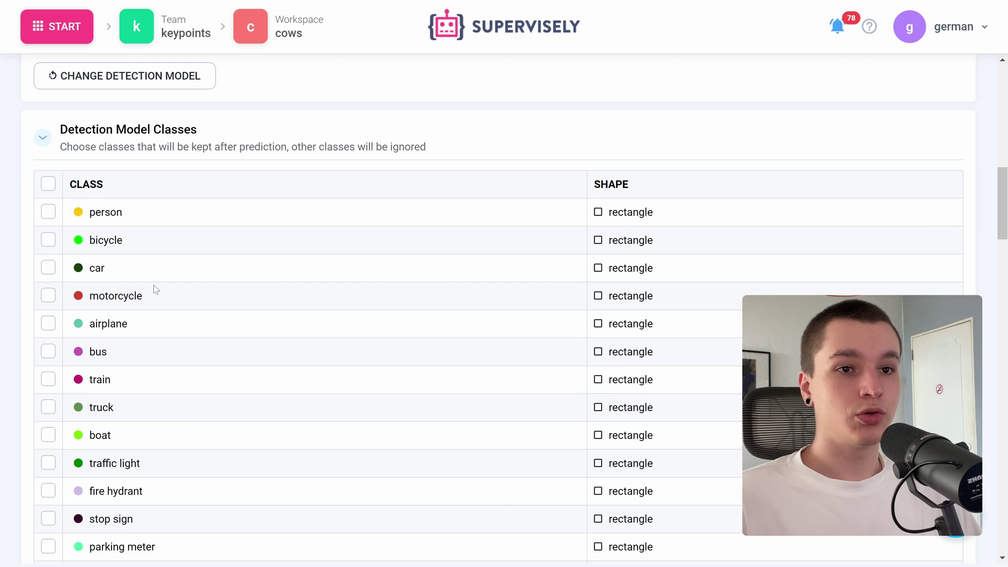
pyautogui.scroll(-6, 156, 290)
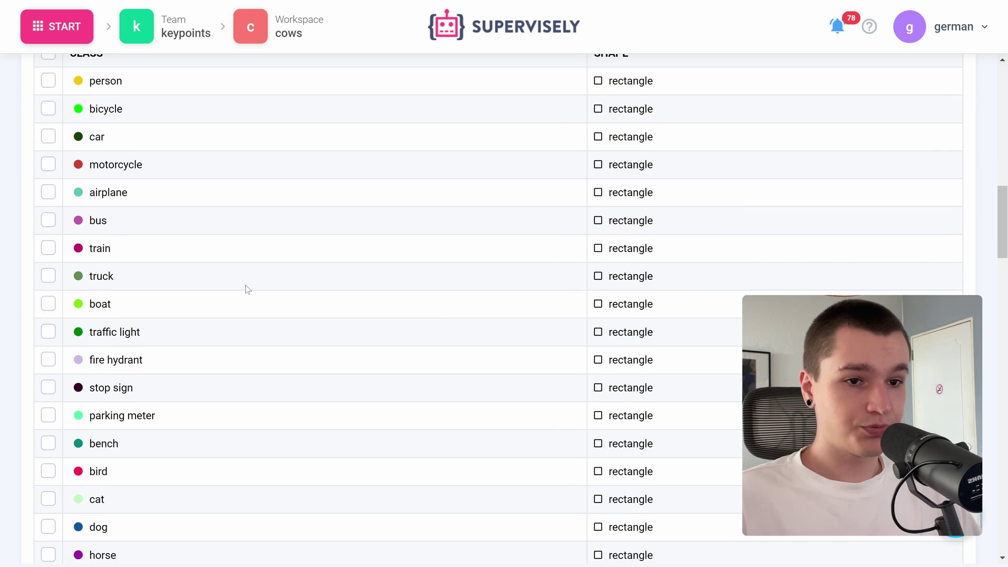
pyautogui.scroll(-3, 67, 268)
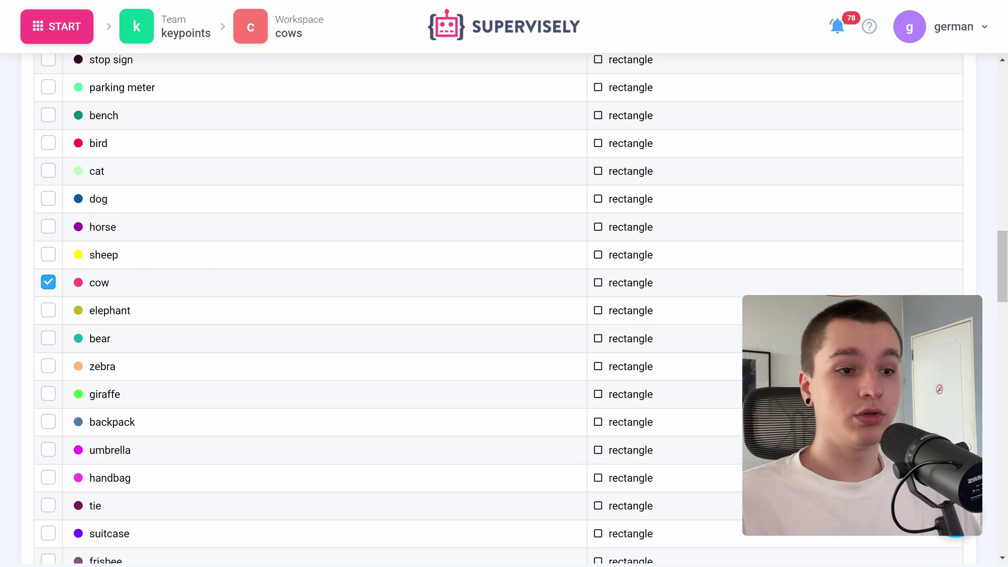
pyautogui.scroll(-20, 299, 298)
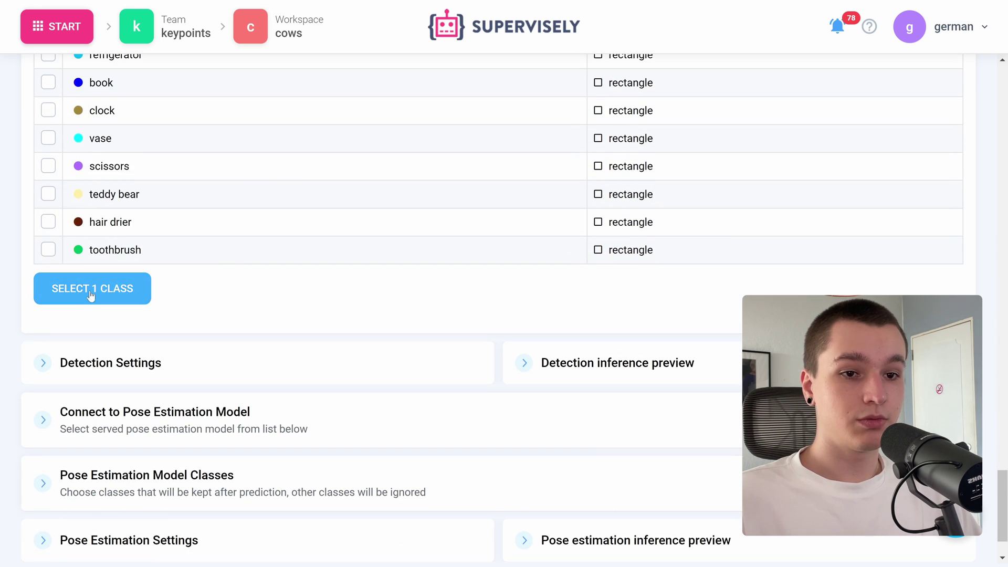
# - Confirm the single cow class and save the default detection settings (conf 0.25, iou 0.7)
pyautogui.click(90, 295)
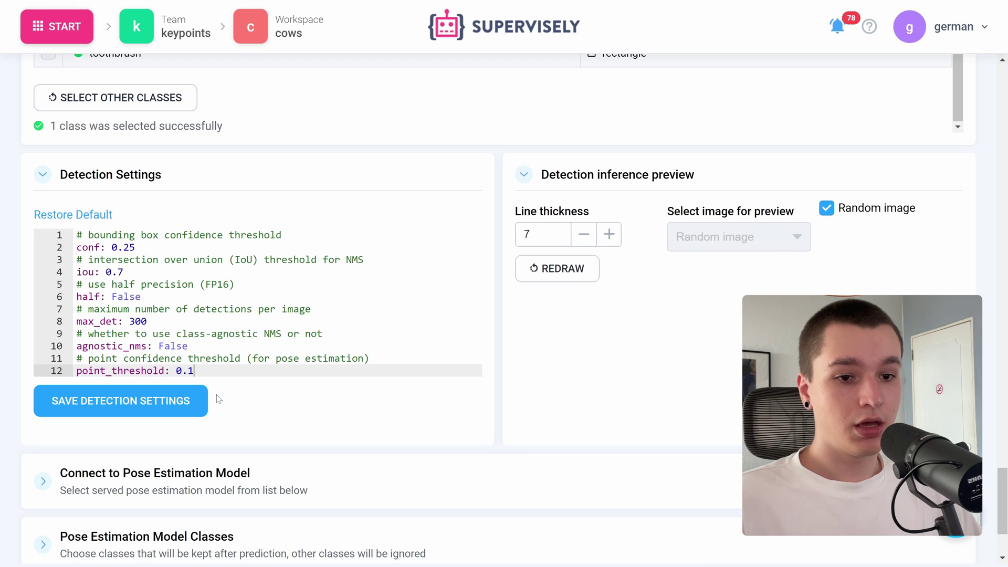
pyautogui.scroll(-1, 219, 399)
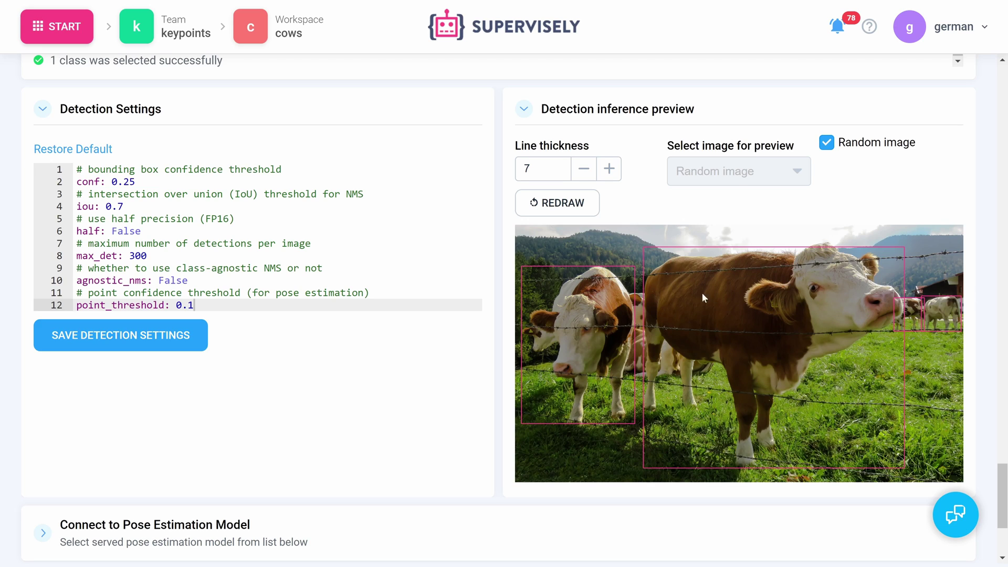
pyautogui.click(143, 340)
pyautogui.scroll(-4, 143, 340)
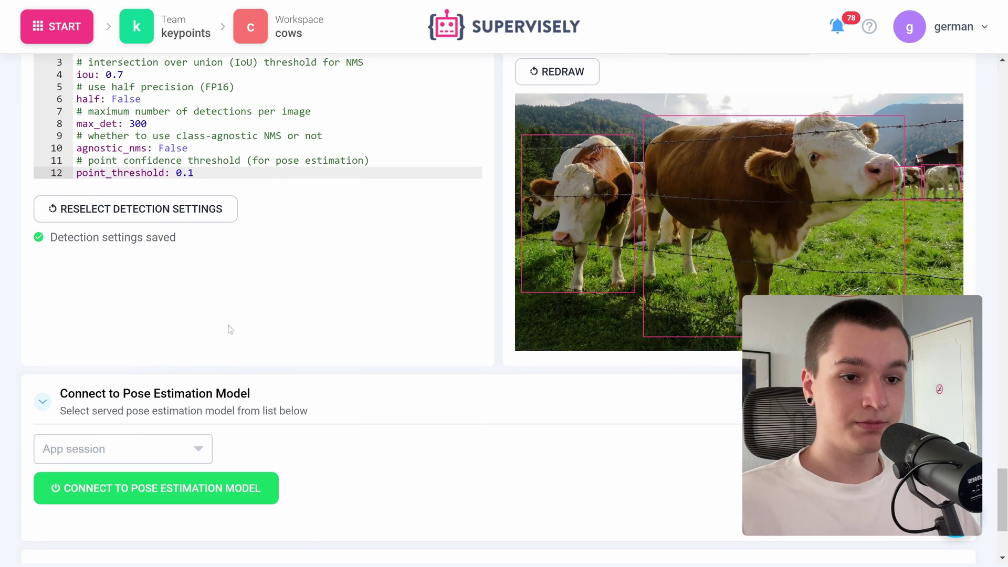
pyautogui.click(178, 383)
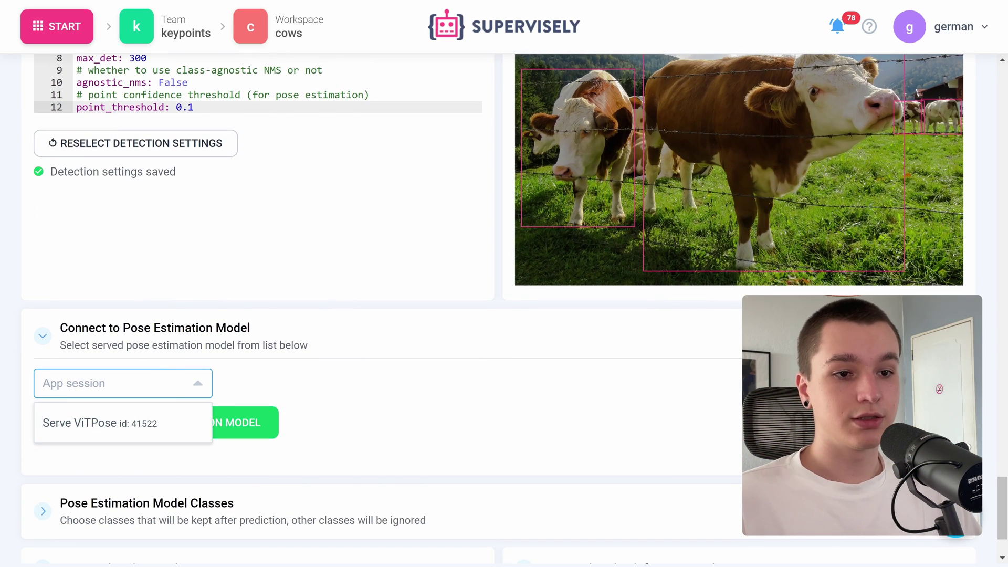
# - Connect to the Serve ViTPose session as the pose estimation model
pyautogui.click(94, 418)
pyautogui.click(117, 421)
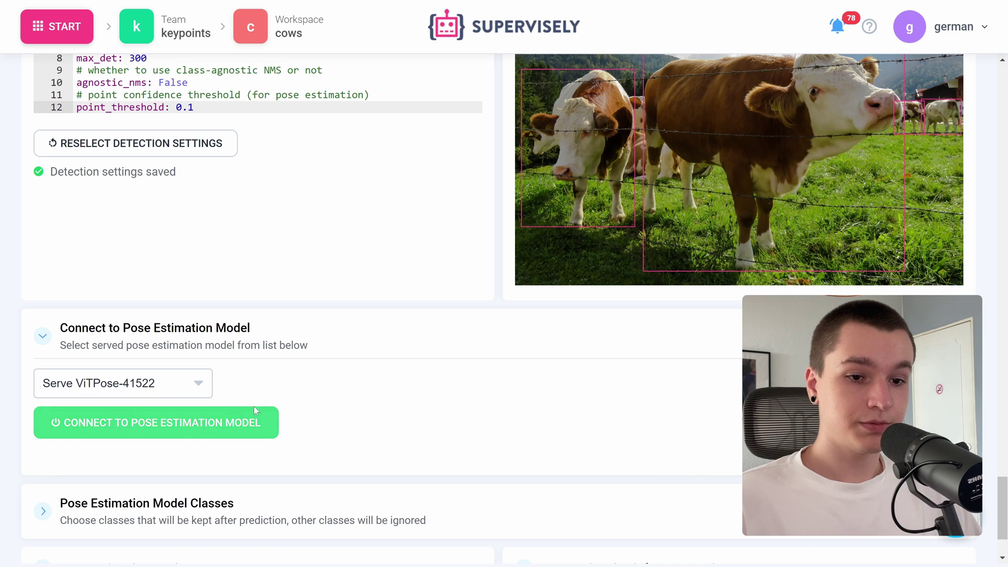
pyautogui.scroll(-8, 383, 342)
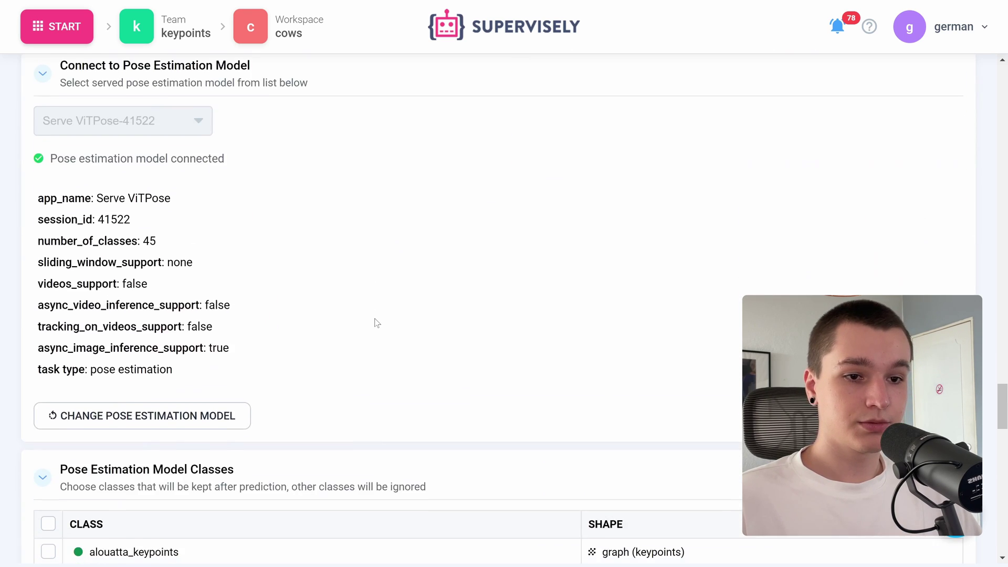
pyautogui.scroll(-4, 377, 323)
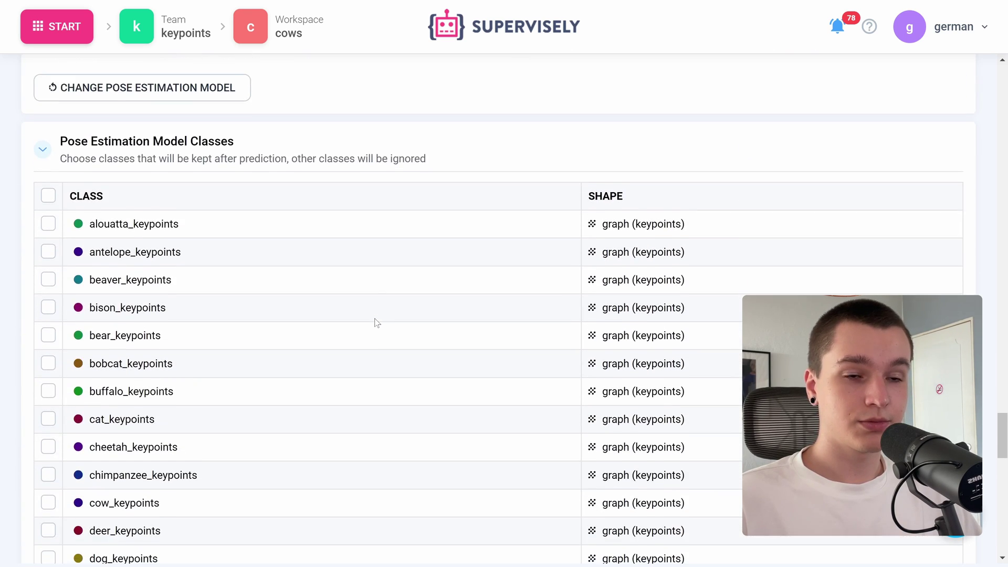
pyautogui.moveTo(215, 159); pyautogui.dragTo(220, 158)
# - Keep cow_keypoints as the only pose-estimation class
pyautogui.scroll(-1, 196, 136)
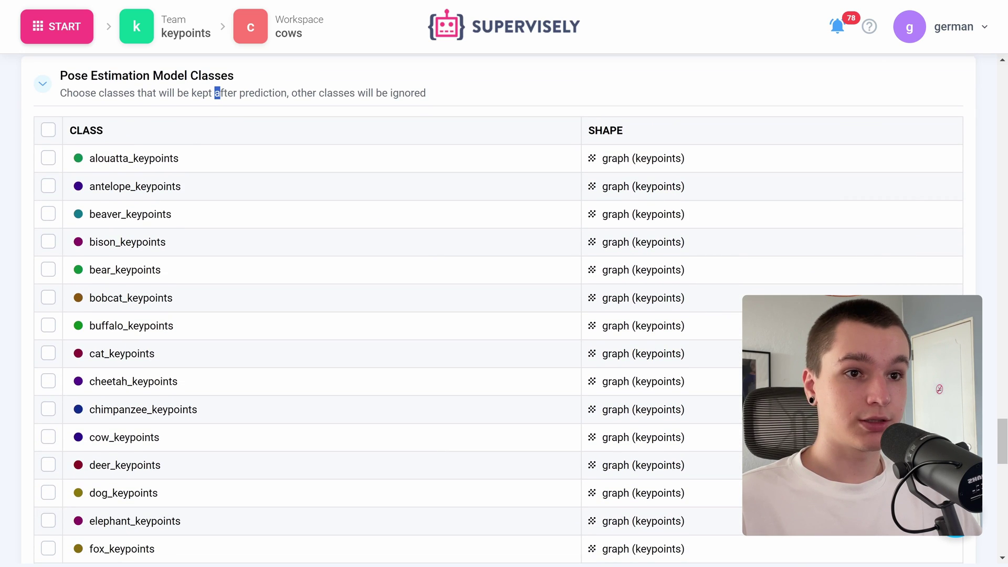
pyautogui.scroll(-4, 158, 210)
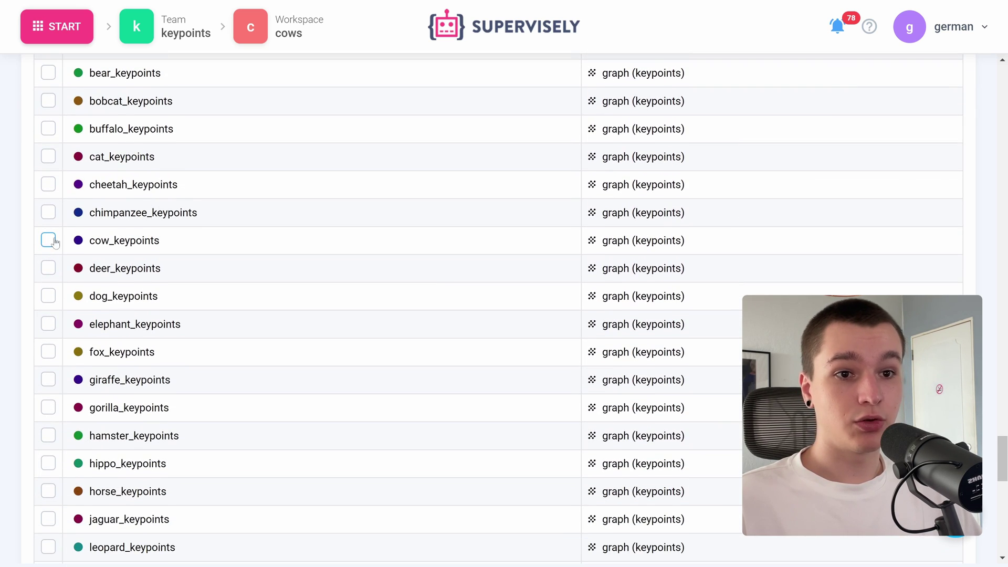
pyautogui.click(49, 241)
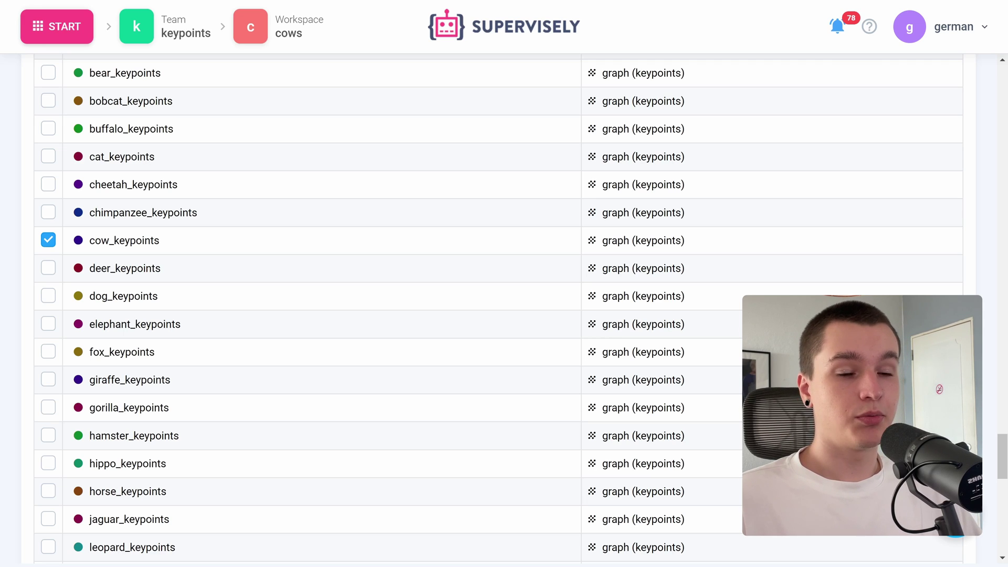
pyautogui.scroll(-14, 244, 253)
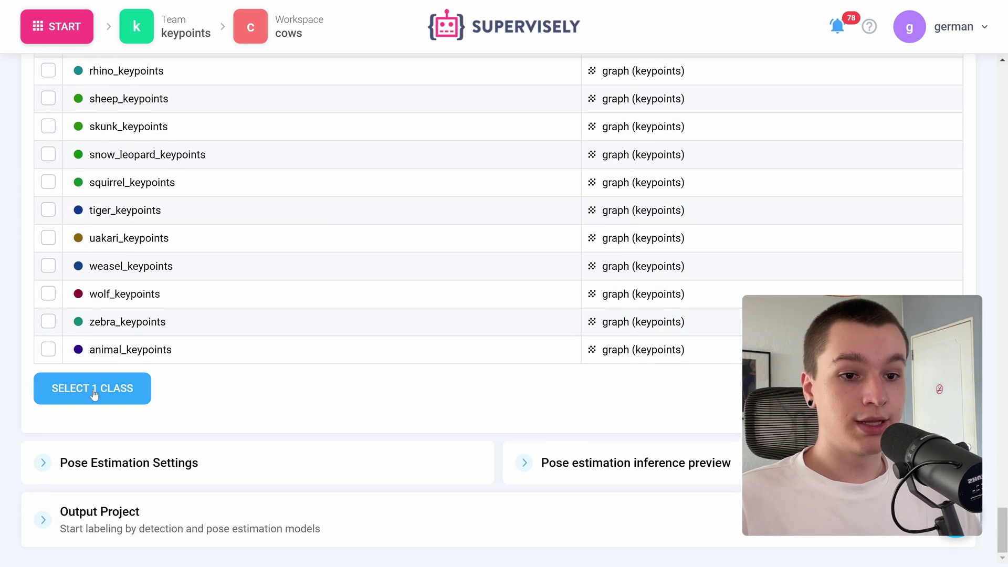
pyautogui.click(94, 389)
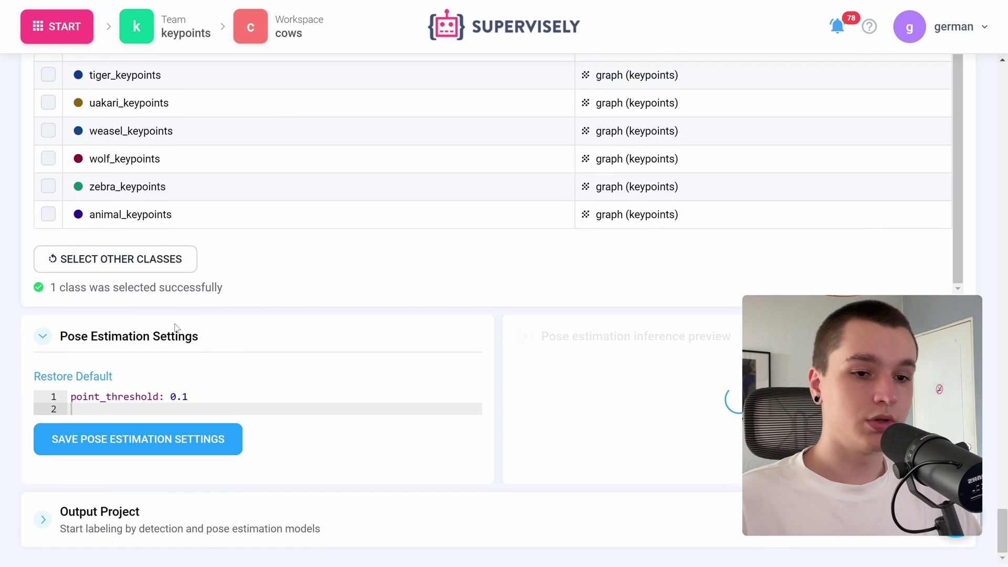
# - Save pose settings (point_threshold 0.1) and apply both models to label all 32 images
pyautogui.click(175, 443)
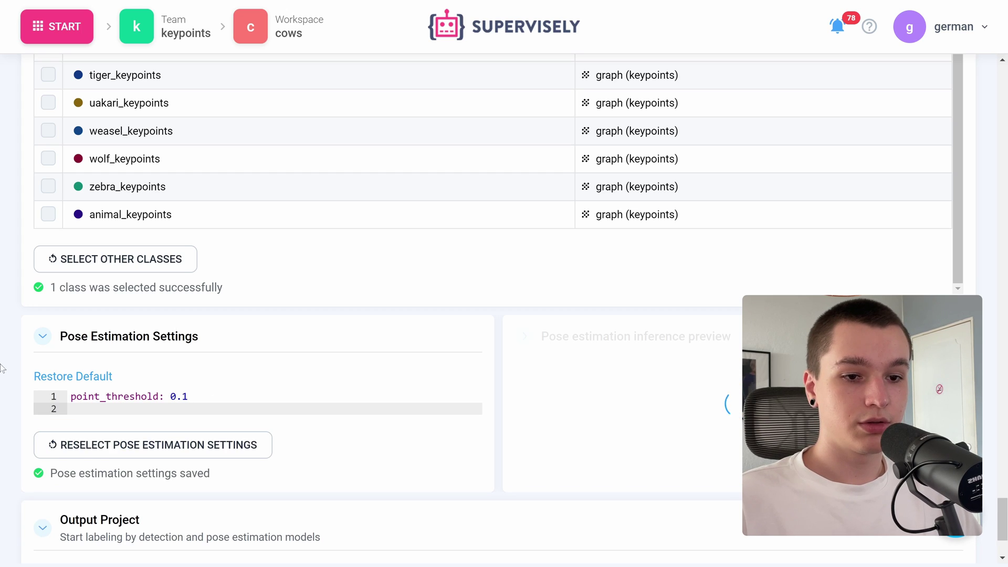
pyautogui.scroll(-1, 475, 251)
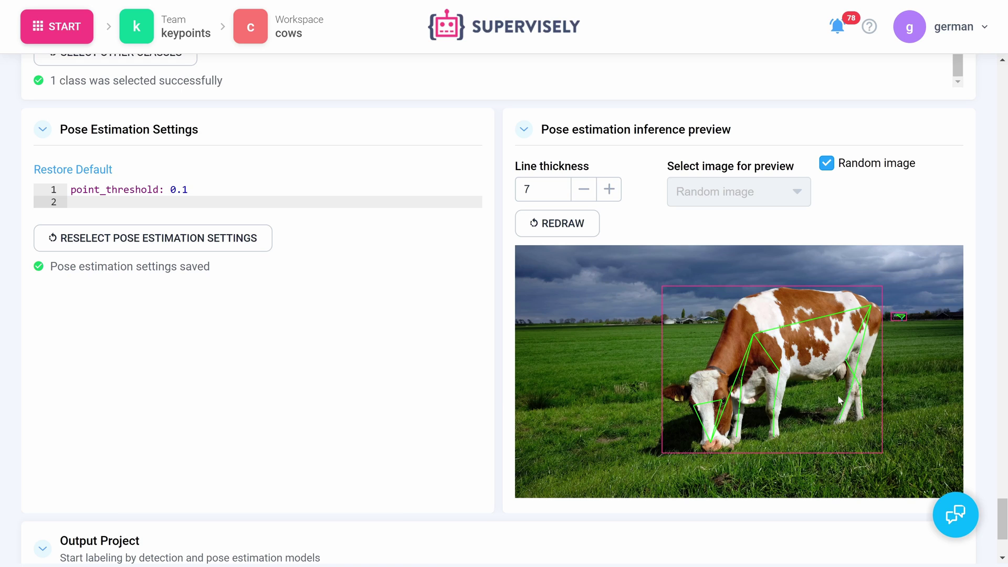
pyautogui.scroll(-3, 866, 406)
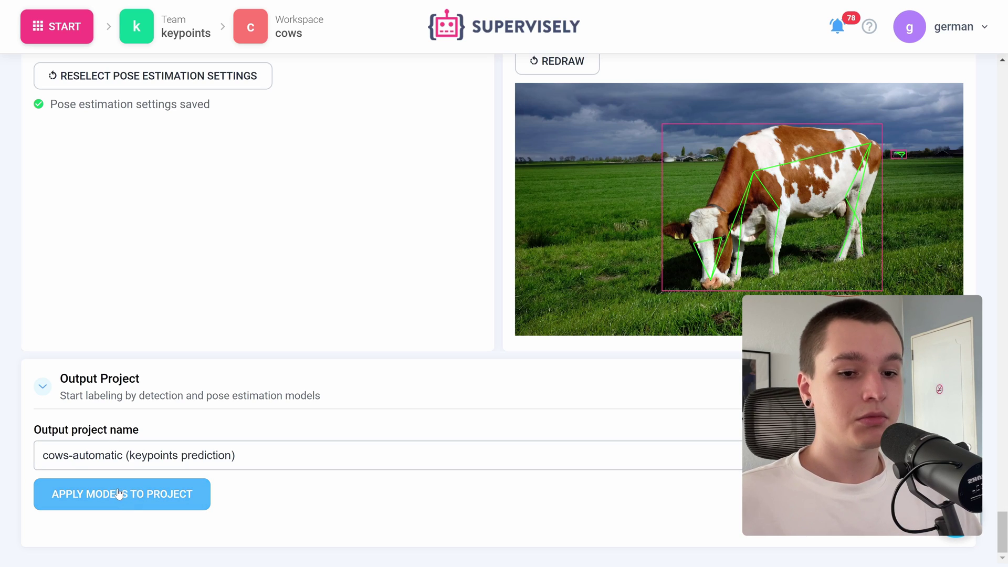
pyautogui.click(189, 496)
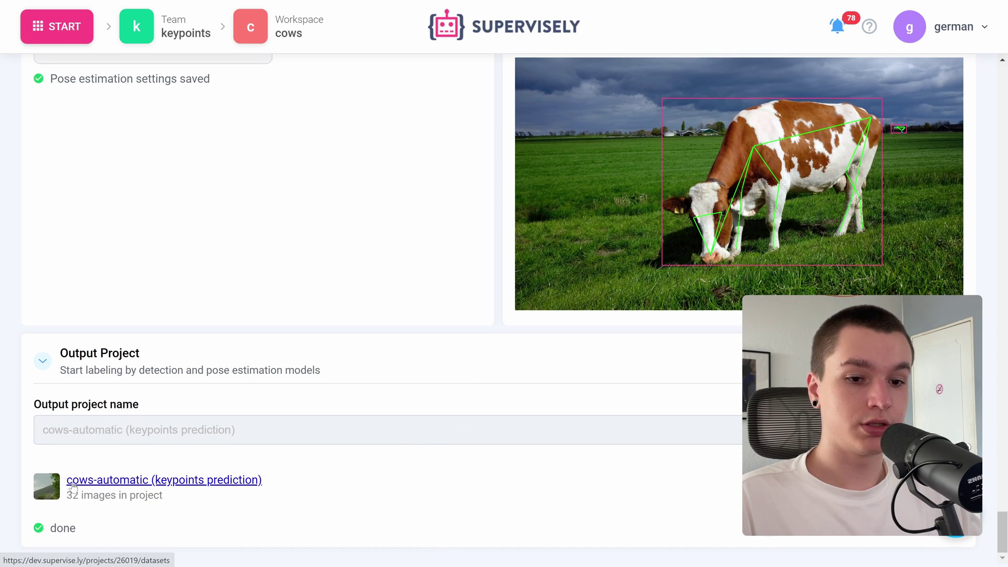
# - Open pexels-balint-barnus-3488390.jpg from the ds0 dataset of the new cows-automatic project
pyautogui.click(95, 481)
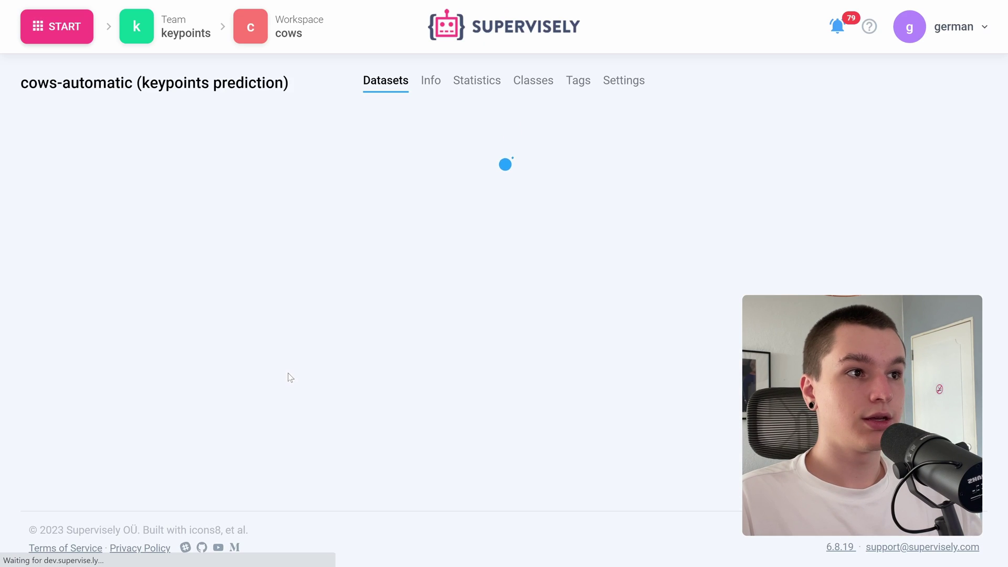
pyautogui.click(143, 235)
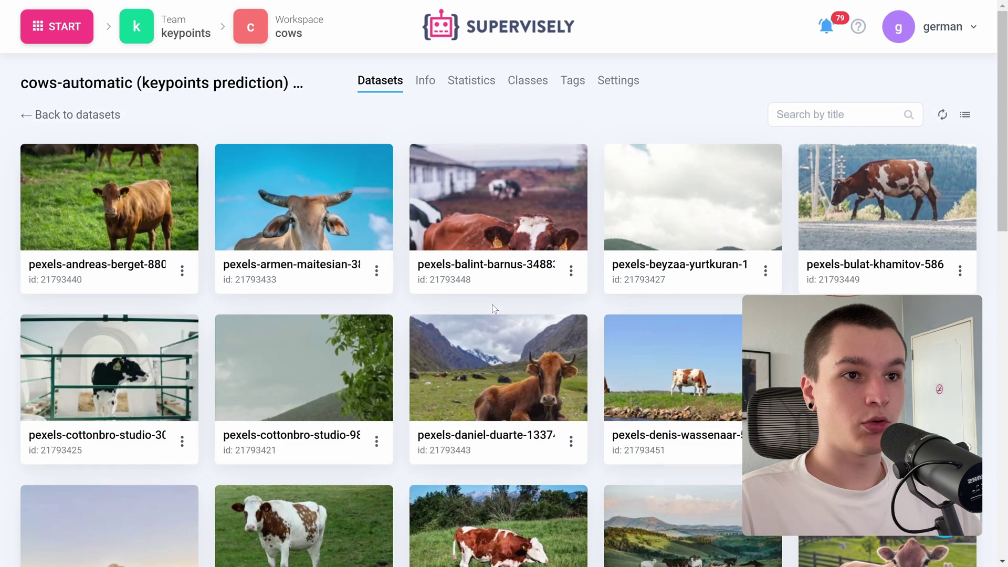
pyautogui.click(499, 210)
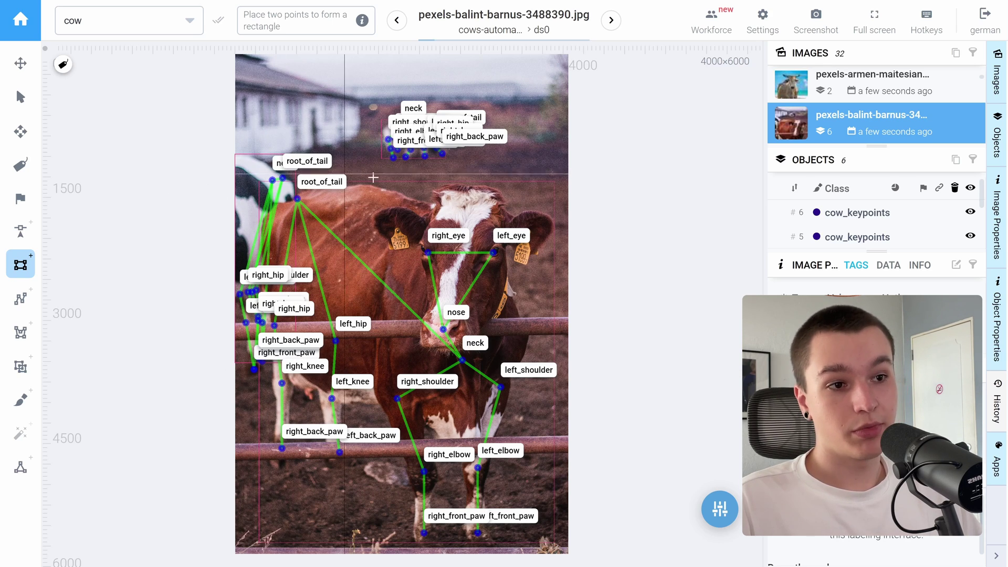
# - Inspect predicted keypoints on the distant cows in pexels-beyzaa-yurtkuran-13714194.jpg, then open pexels-bulat-khamitov-5869753.jpg
pyautogui.hotkey('shift', 'Right')
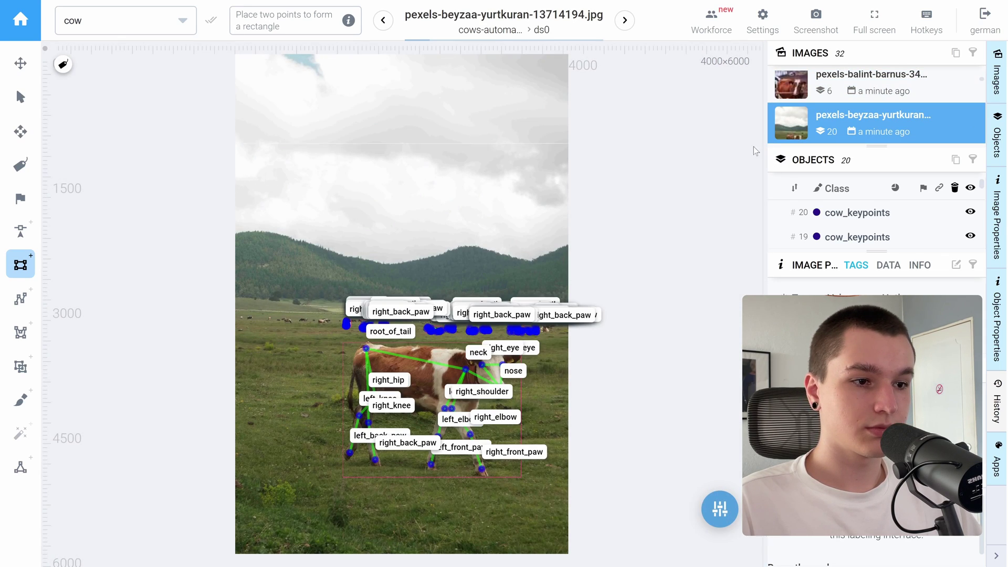
pyautogui.scroll(10, 415, 325)
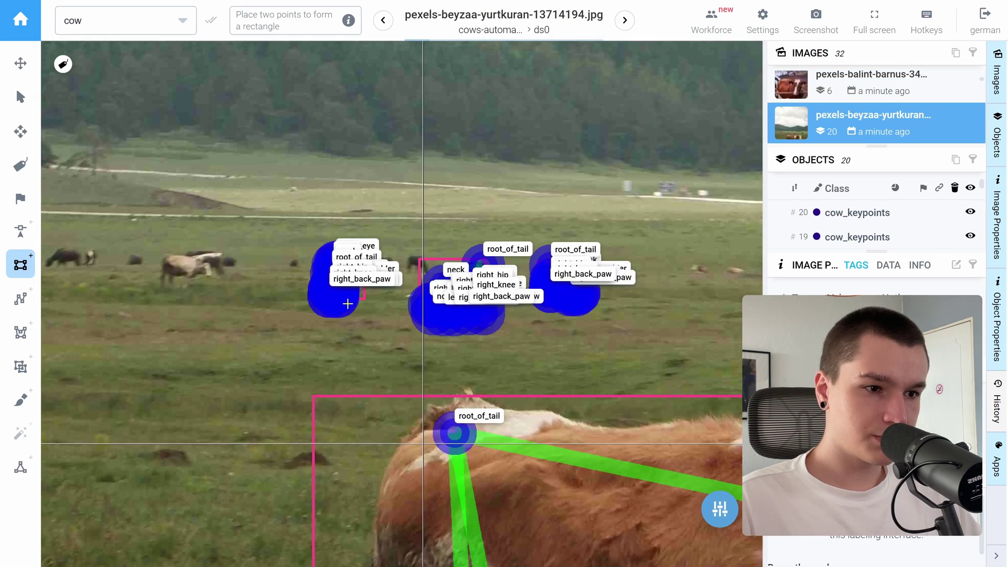
pyautogui.scroll(5, 578, 278)
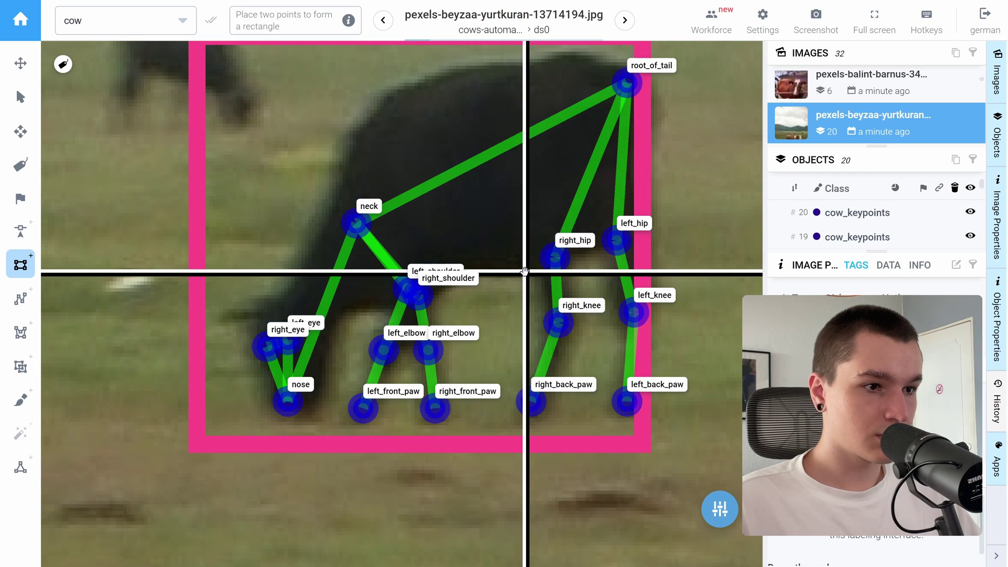
pyautogui.scroll(1, 523, 267)
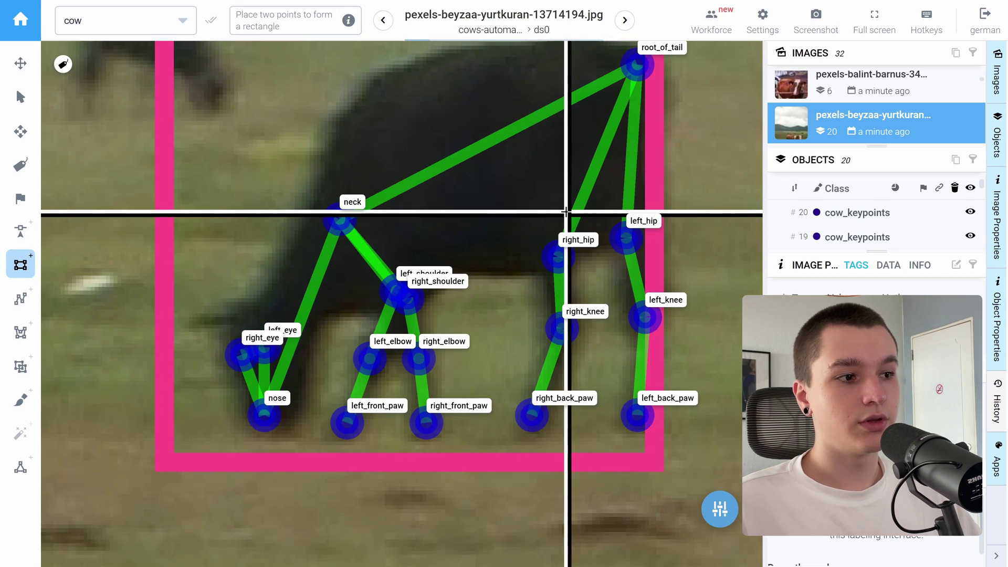
pyautogui.scroll(-2, 645, 187)
pyautogui.scroll(-3, 644, 187)
pyautogui.scroll(5, 494, 214)
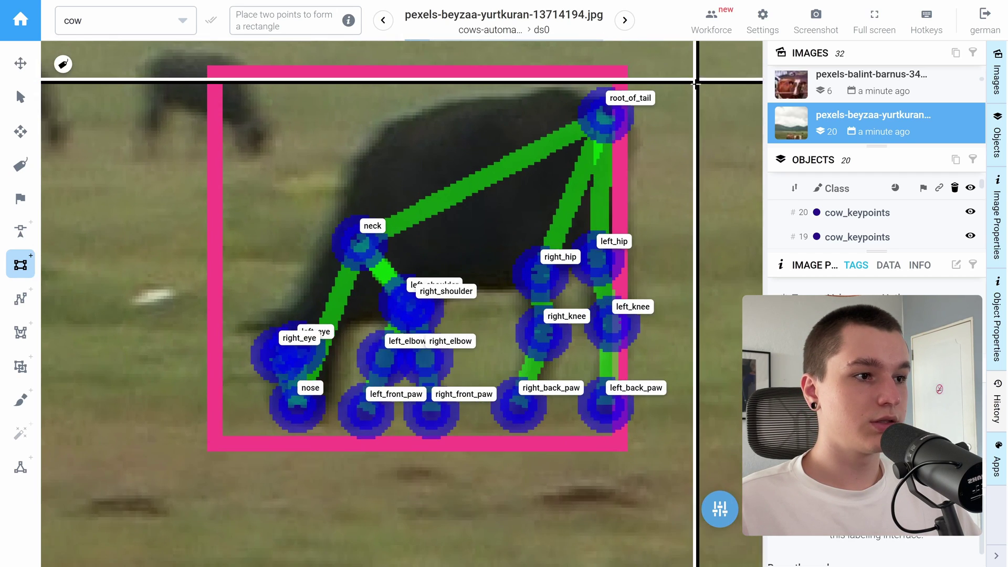
pyautogui.scroll(-1, 326, 270)
pyautogui.scroll(-2, 466, 270)
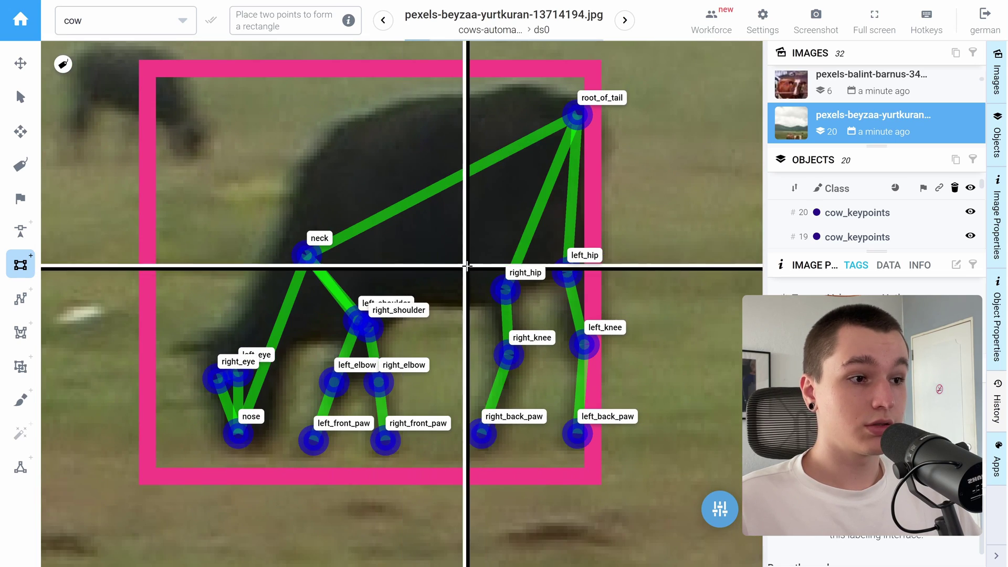
pyautogui.scroll(2, 503, 240)
pyautogui.scroll(-3, 503, 240)
pyautogui.scroll(3, 667, 258)
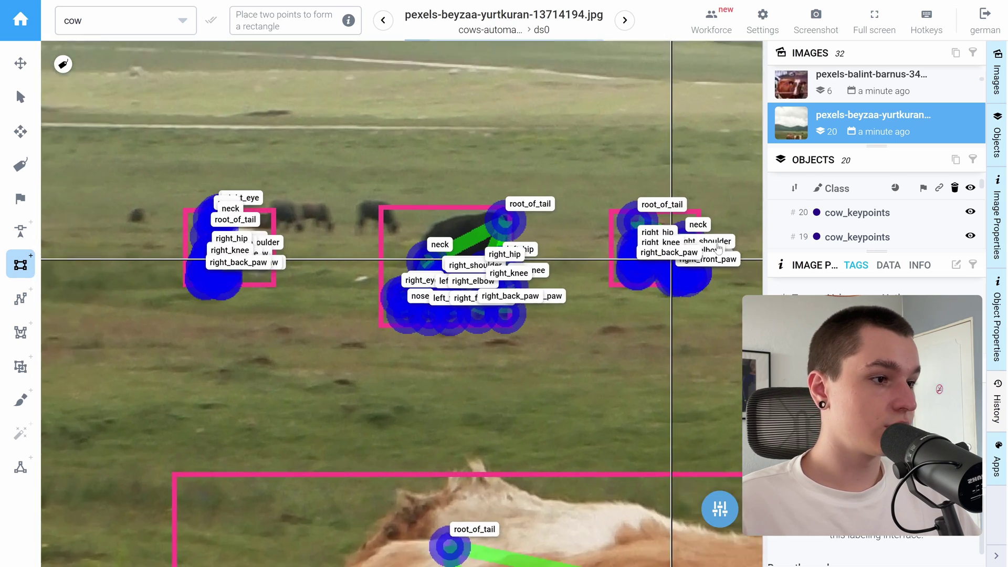
pyautogui.scroll(5, 648, 278)
pyautogui.scroll(-1, 630, 241)
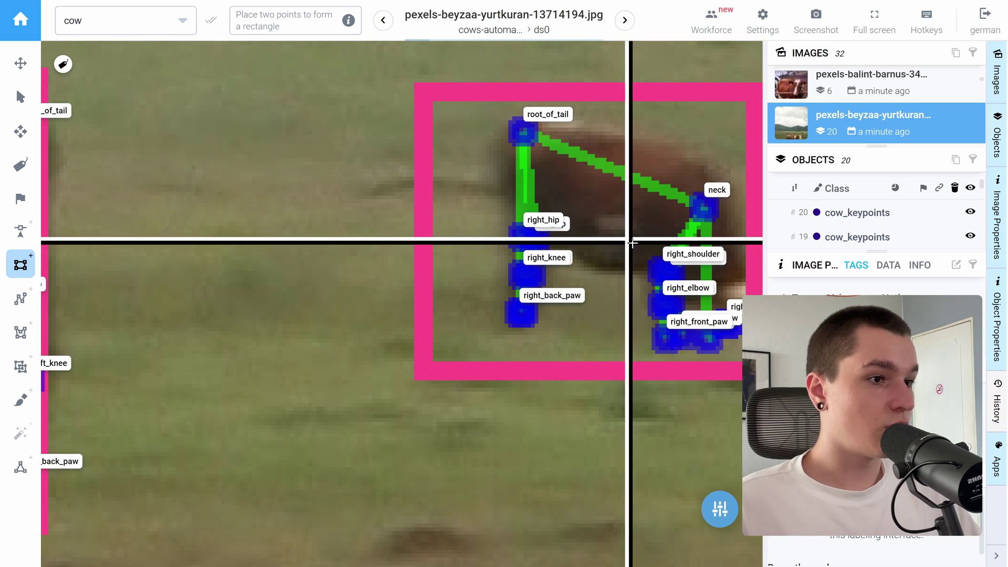
pyautogui.scroll(-3, 635, 243)
pyautogui.click(872, 95)
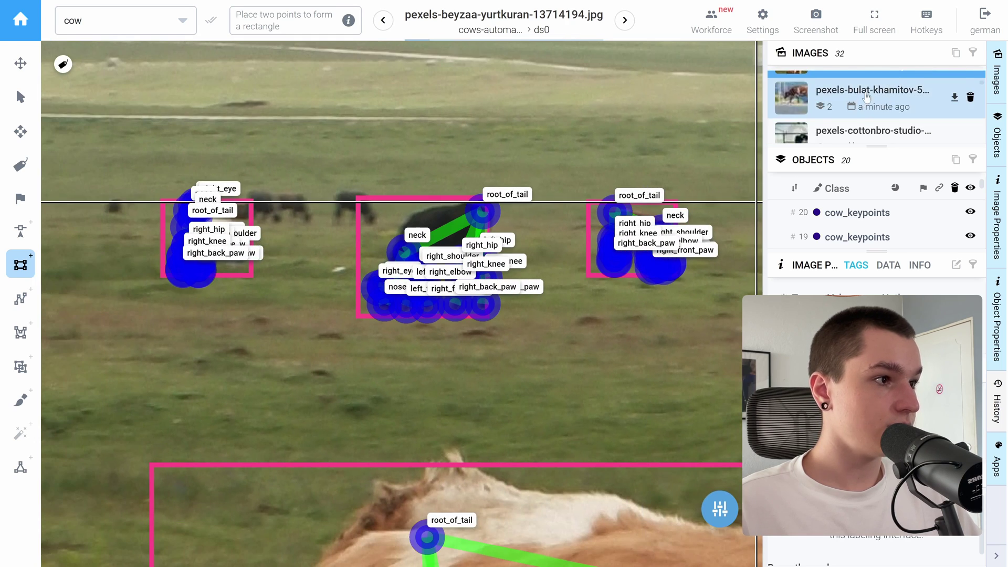